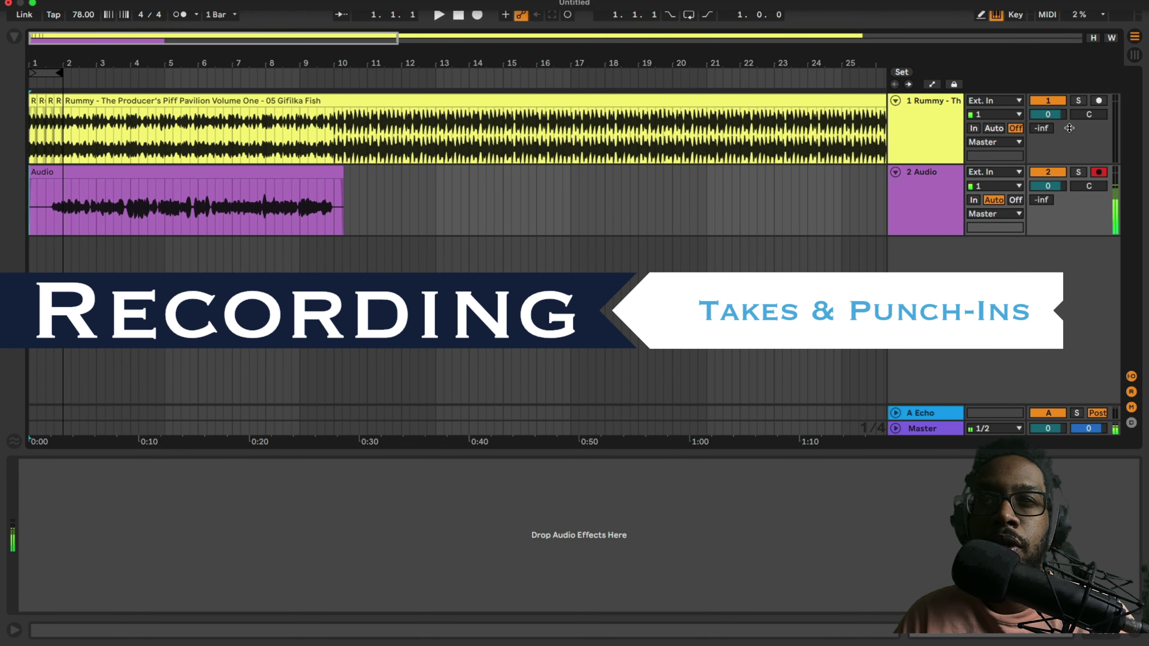
Step: Rename the '2 Audio' track to 'Vox' with Cmd+R
{"action": "left_click", "coordinate": [917, 178]}
{"action": "key", "text": "super+r"}
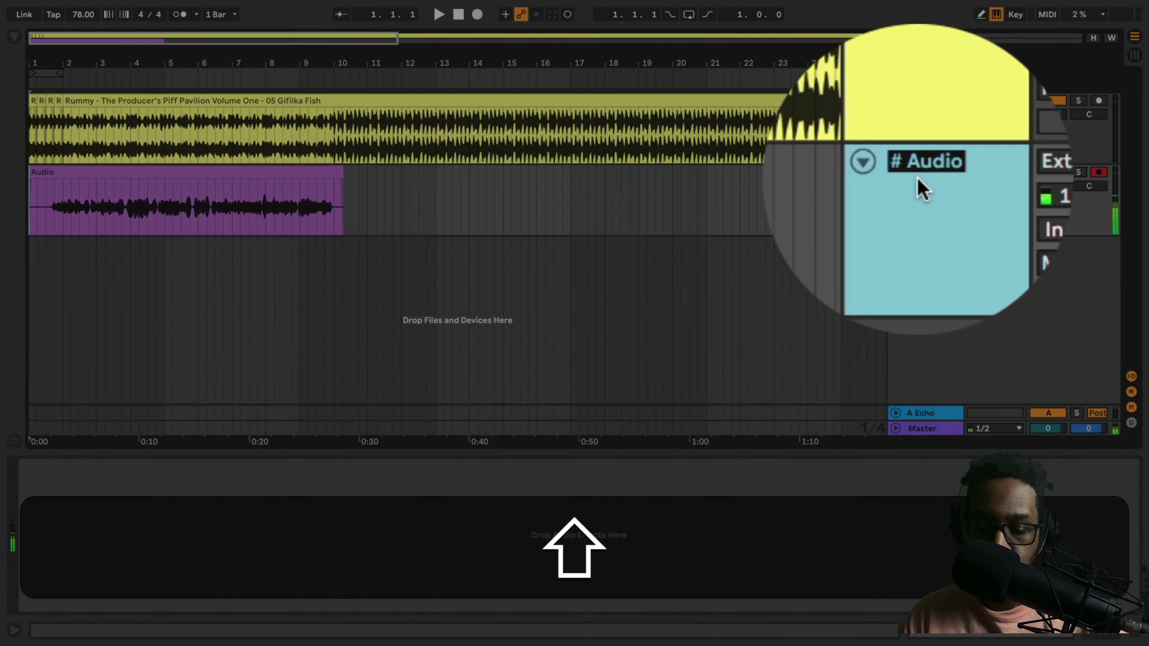
{"action": "key", "text": "shift"}
{"action": "type", "text": "Vox"}
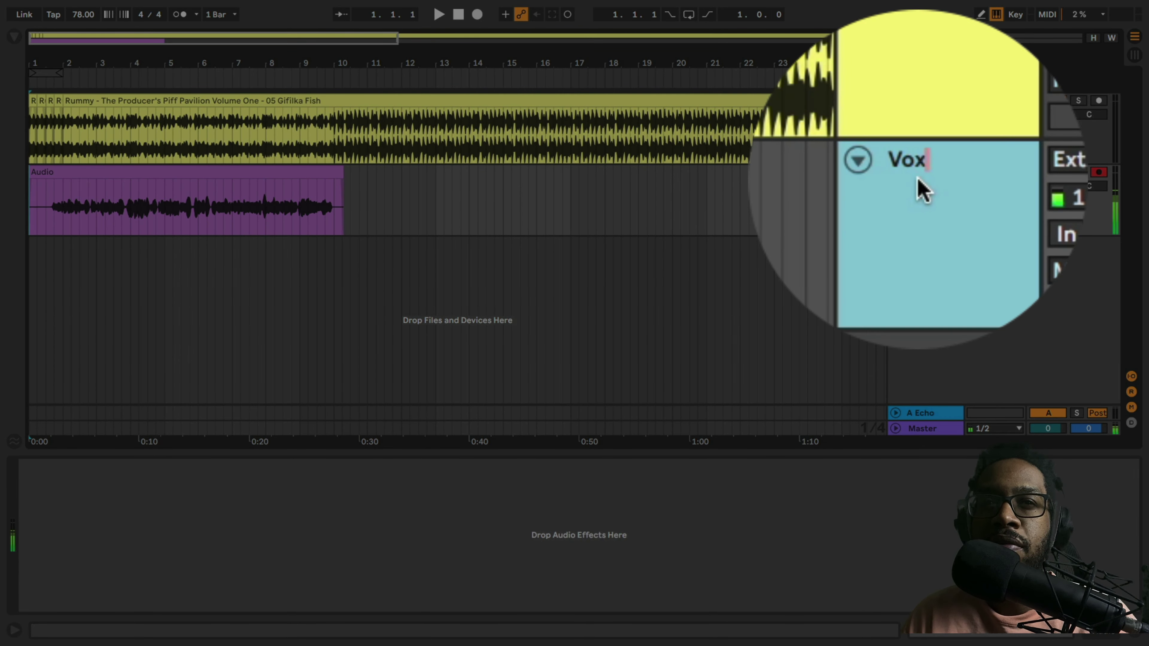
{"action": "key", "text": "Return"}
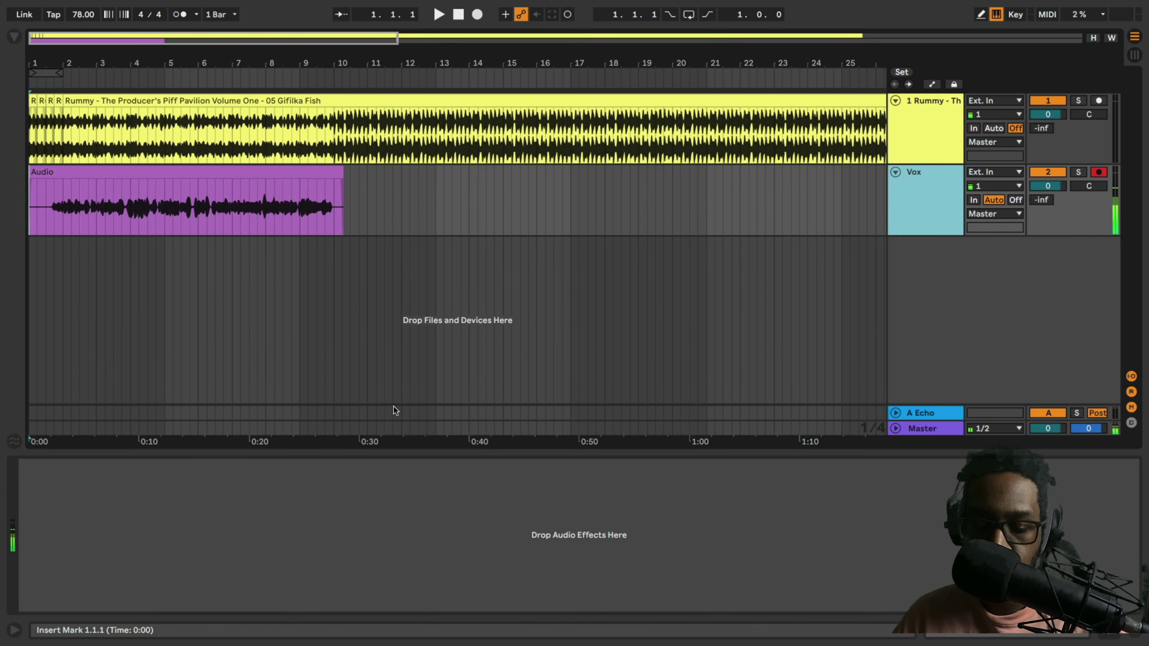
Step: Load Virtual Mix Rack onto the Vox track with its Vox Recording preset chain
{"action": "key", "text": "super+f"}
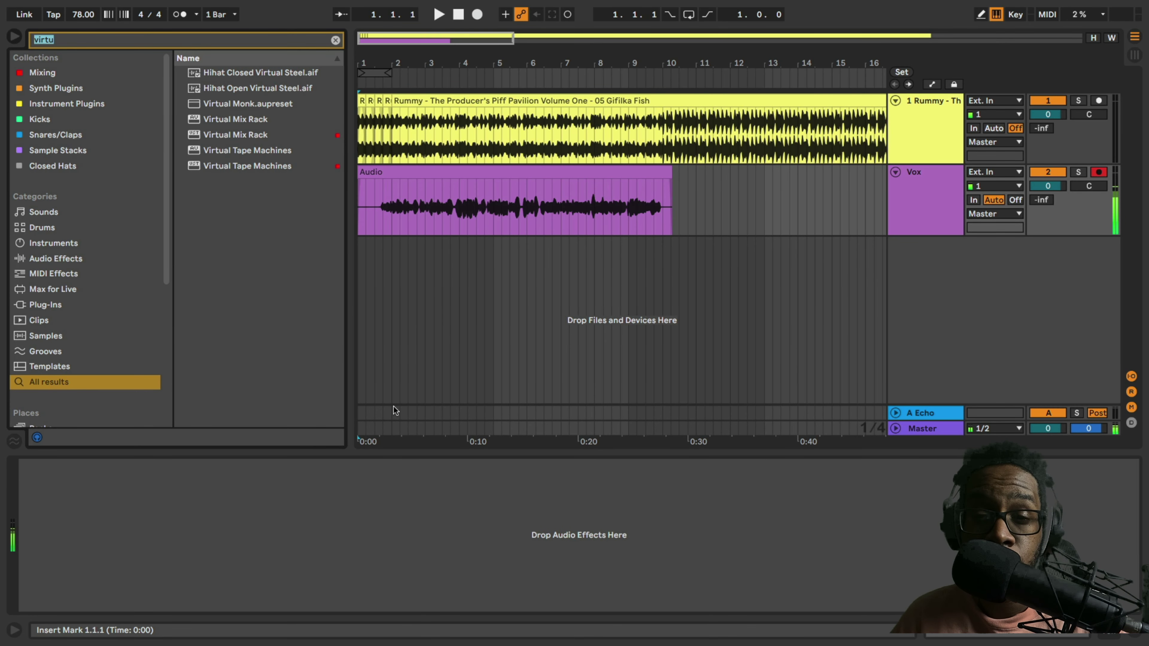
{"action": "type", "text": "virtu"}
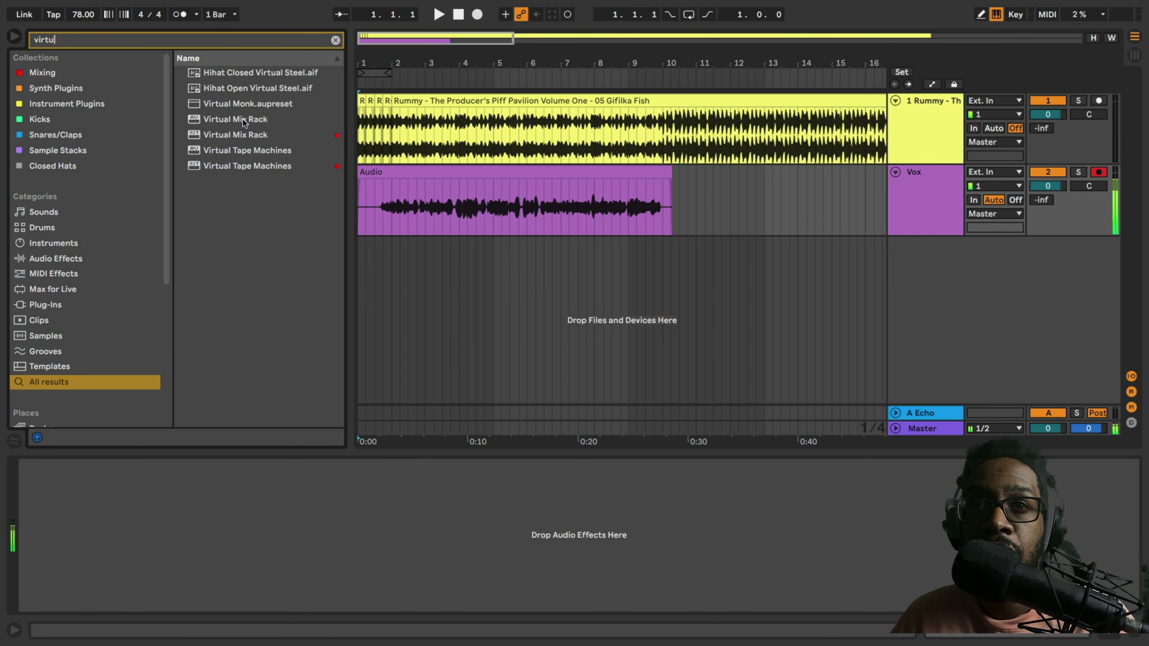
{"action": "double_click", "coordinate": [252, 135]}
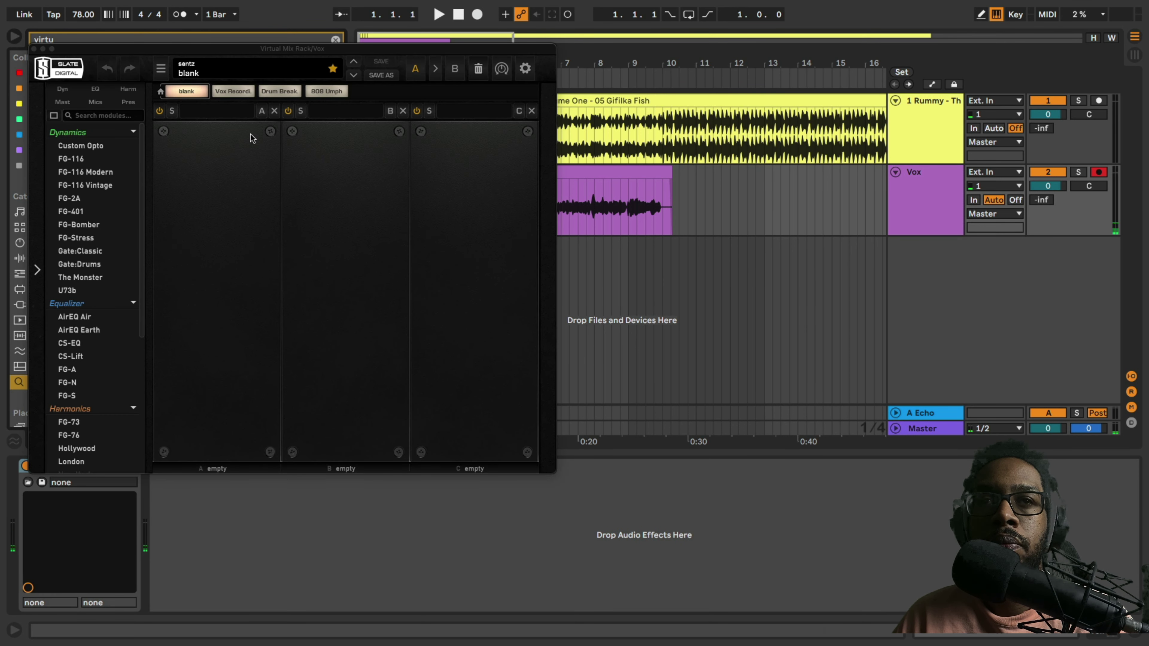
{"action": "left_click", "coordinate": [231, 93]}
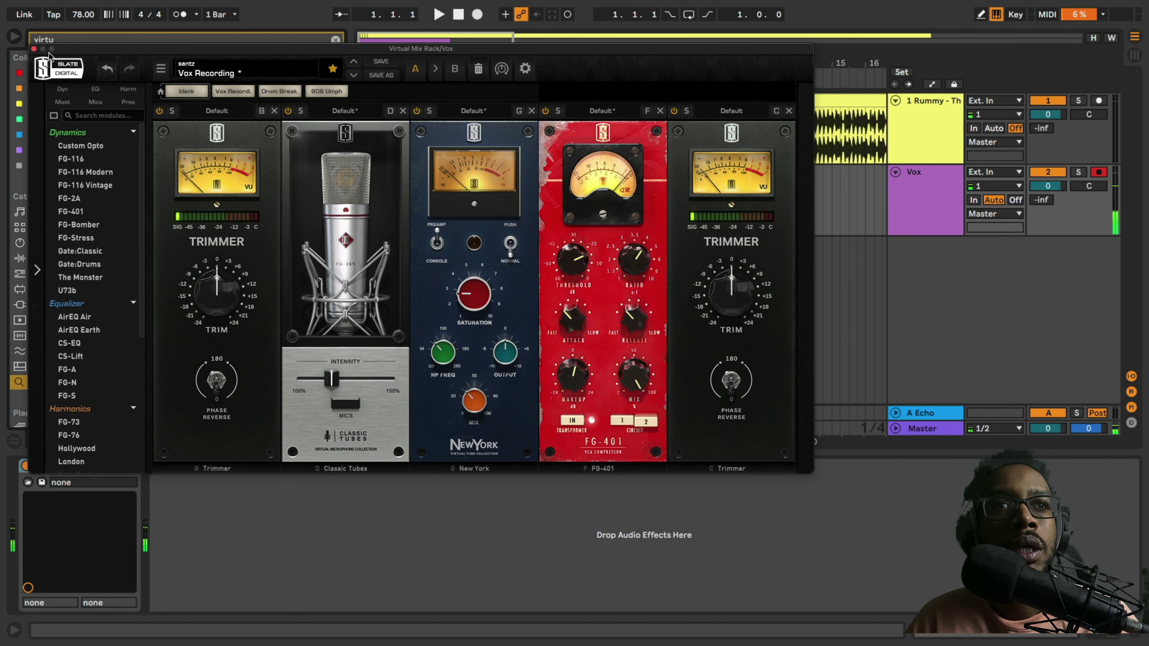
{"action": "left_click", "coordinate": [34, 48]}
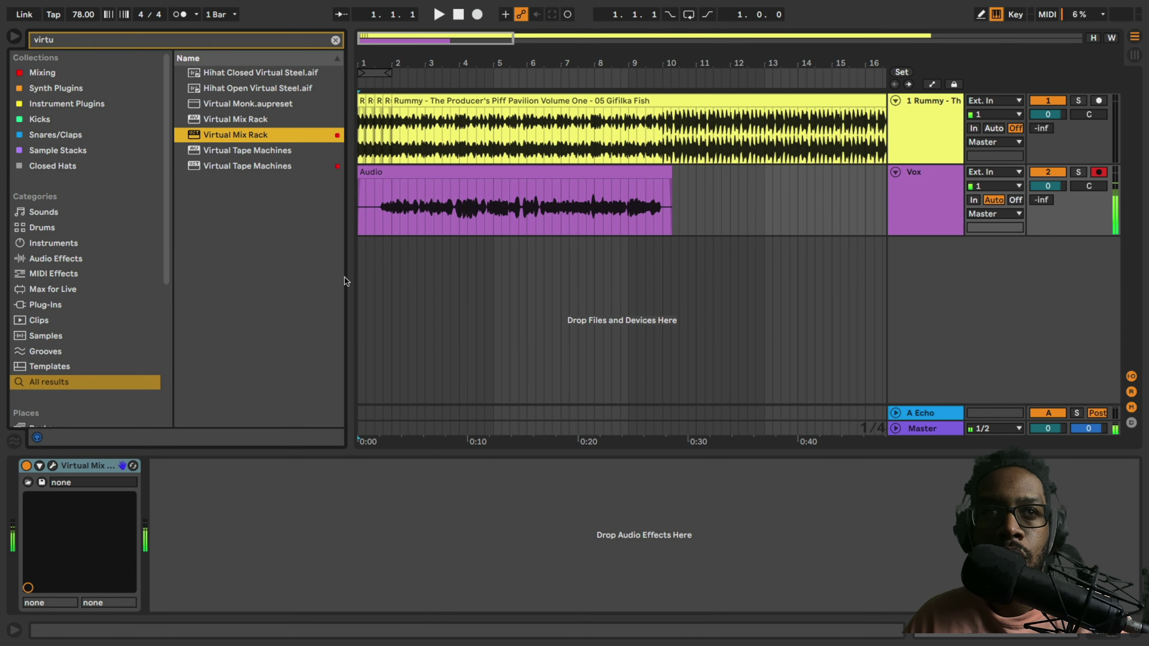
{"action": "left_click", "coordinate": [14, 37]}
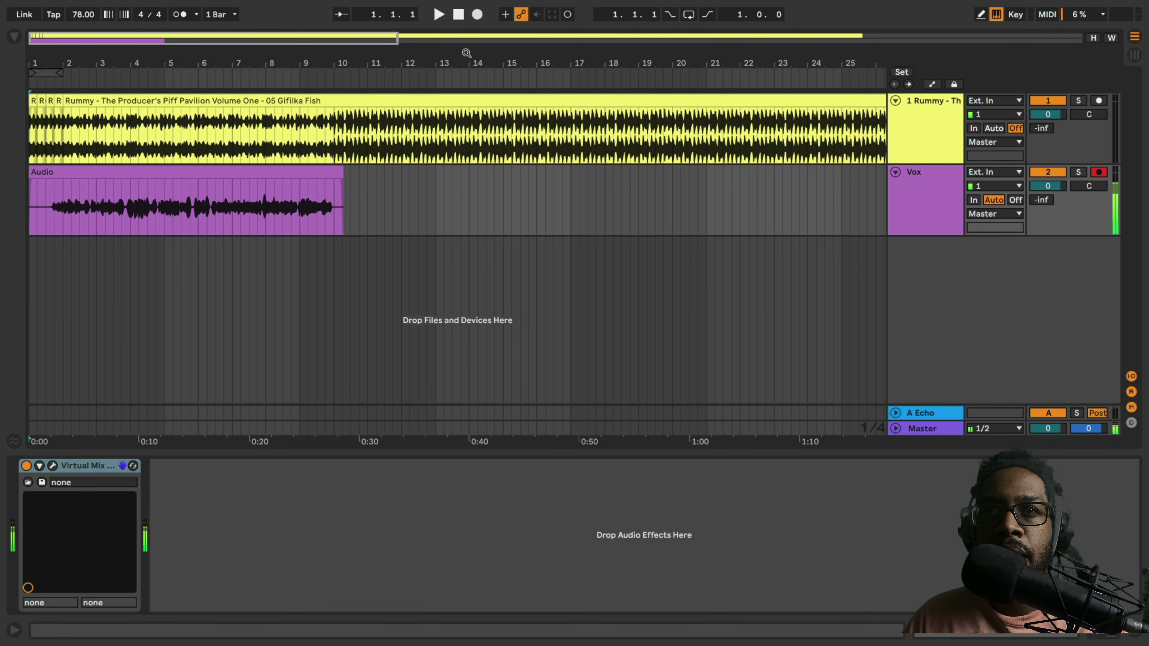
Step: Record vocal takes Vox 2 and Vox 3 over bars 1–10, returning to the start between them
{"action": "left_click", "coordinate": [478, 16]}
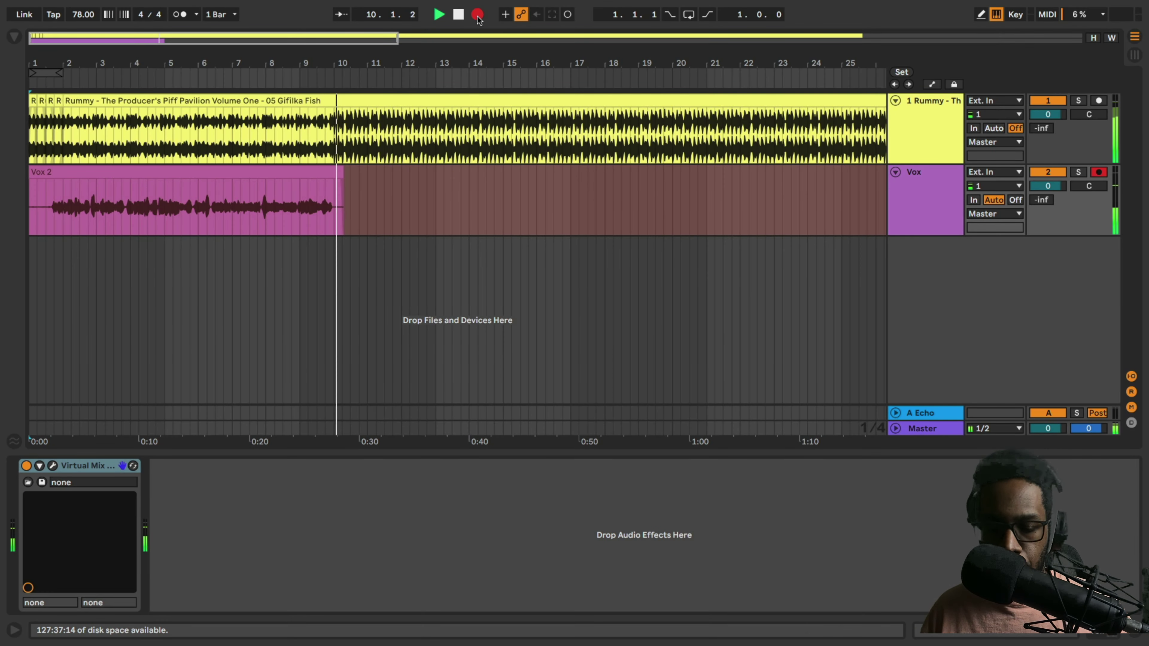
{"action": "left_click", "coordinate": [478, 15]}
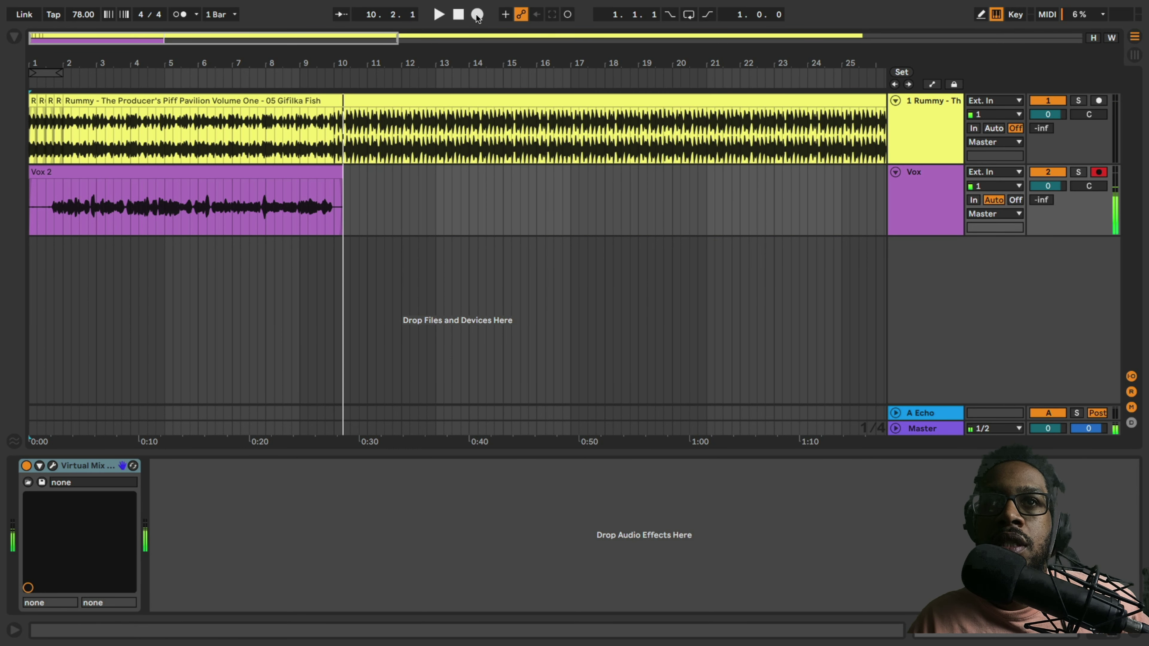
{"action": "left_click", "coordinate": [460, 15]}
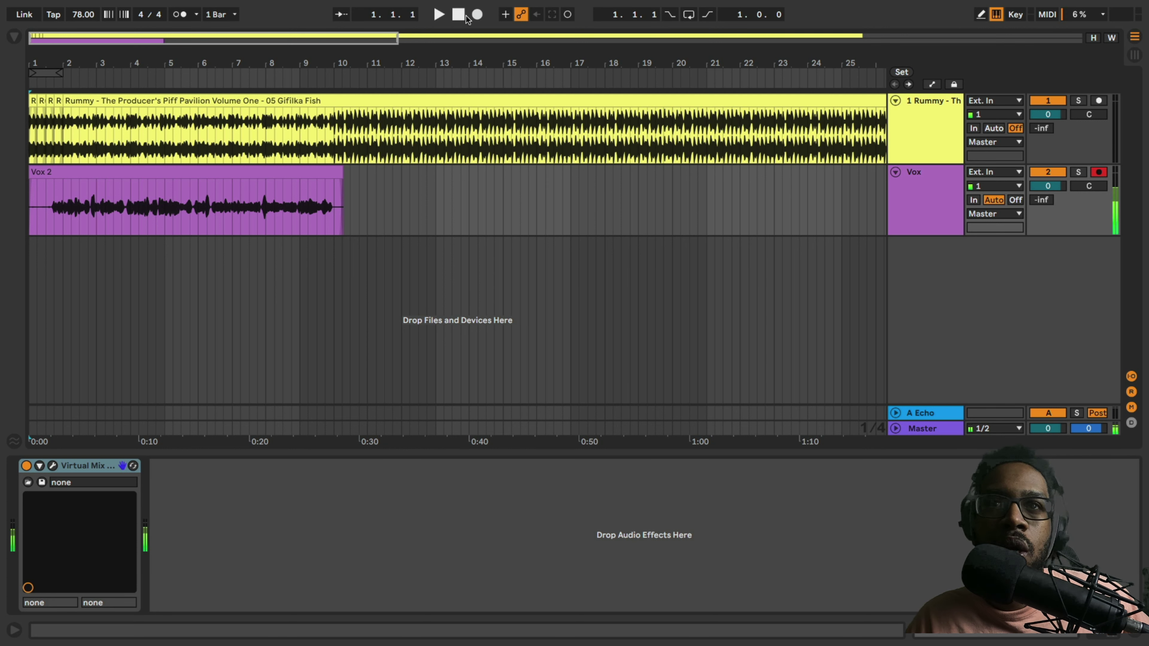
{"action": "left_click", "coordinate": [478, 15]}
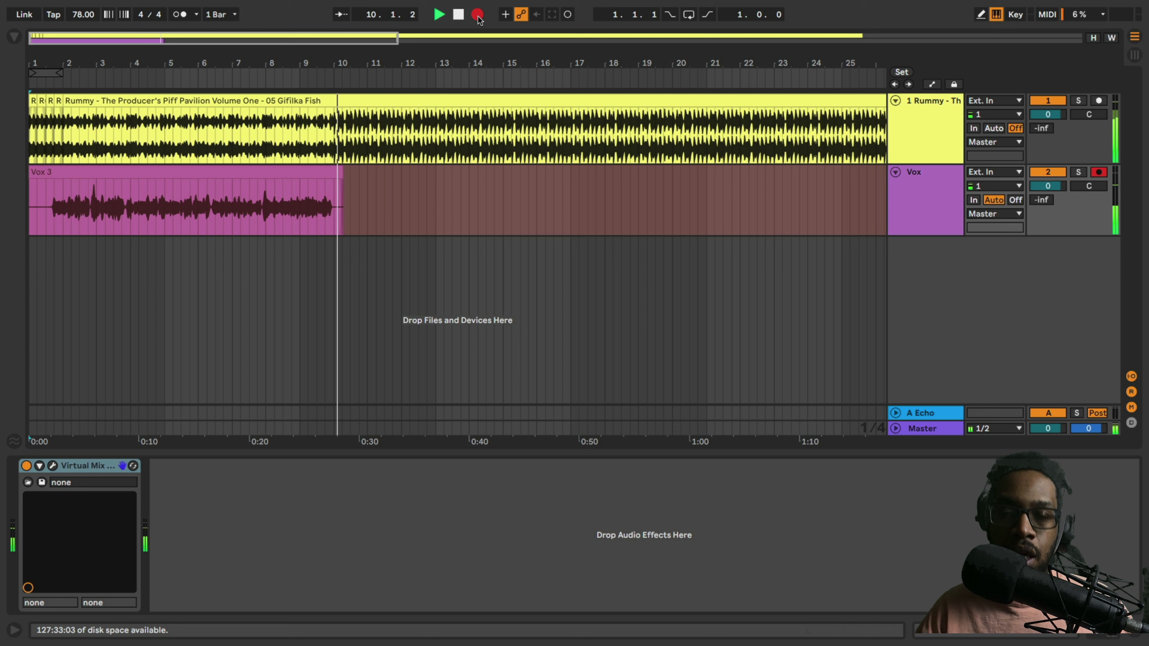
{"action": "left_click", "coordinate": [478, 15]}
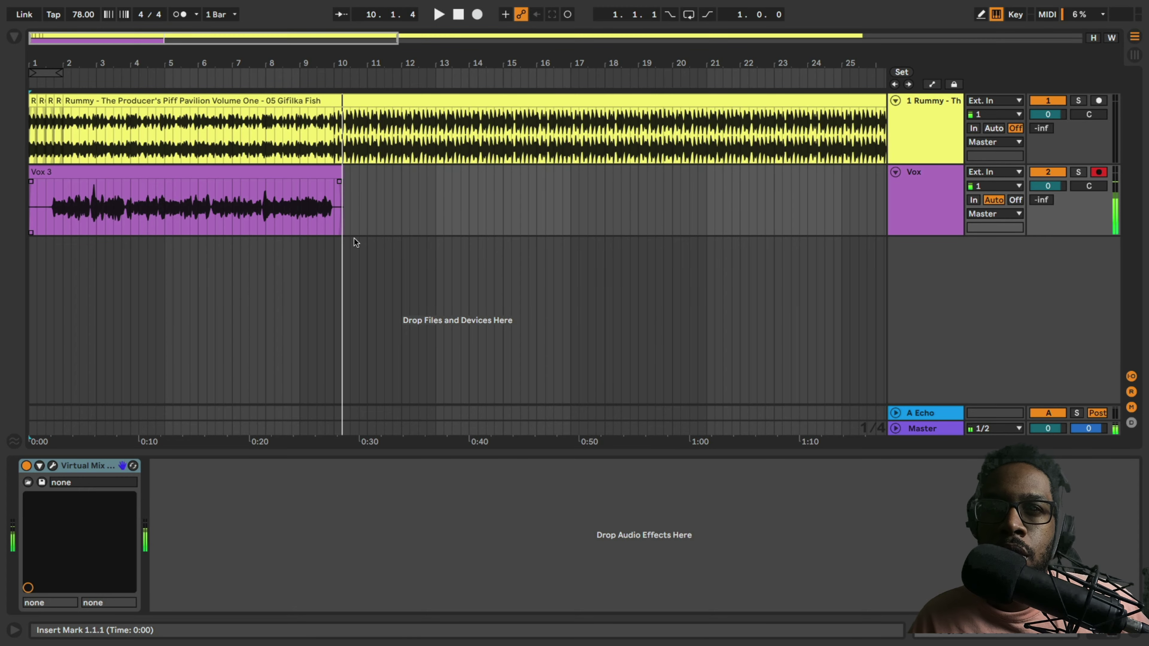
Step: Show the Vox track's take lanes with Opt+Cmd+U, revealing Audio, Vox 2 and Vox 3
{"action": "right_click", "coordinate": [918, 215]}
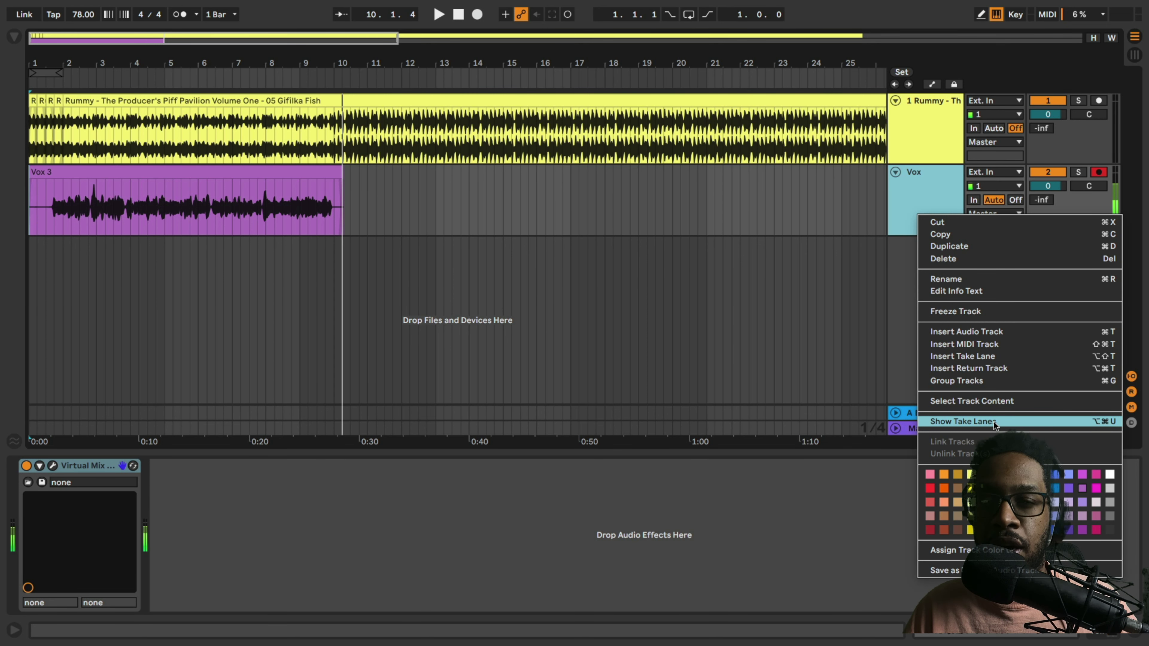
{"action": "left_click", "coordinate": [856, 483]}
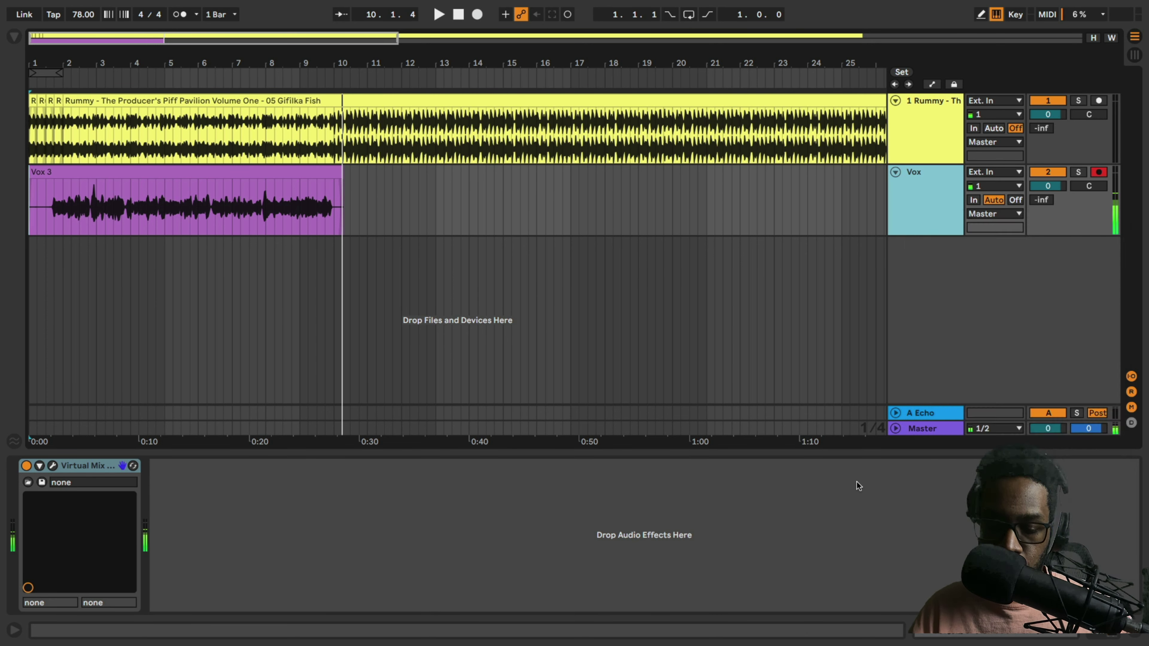
{"action": "key", "text": "alt+super+u"}
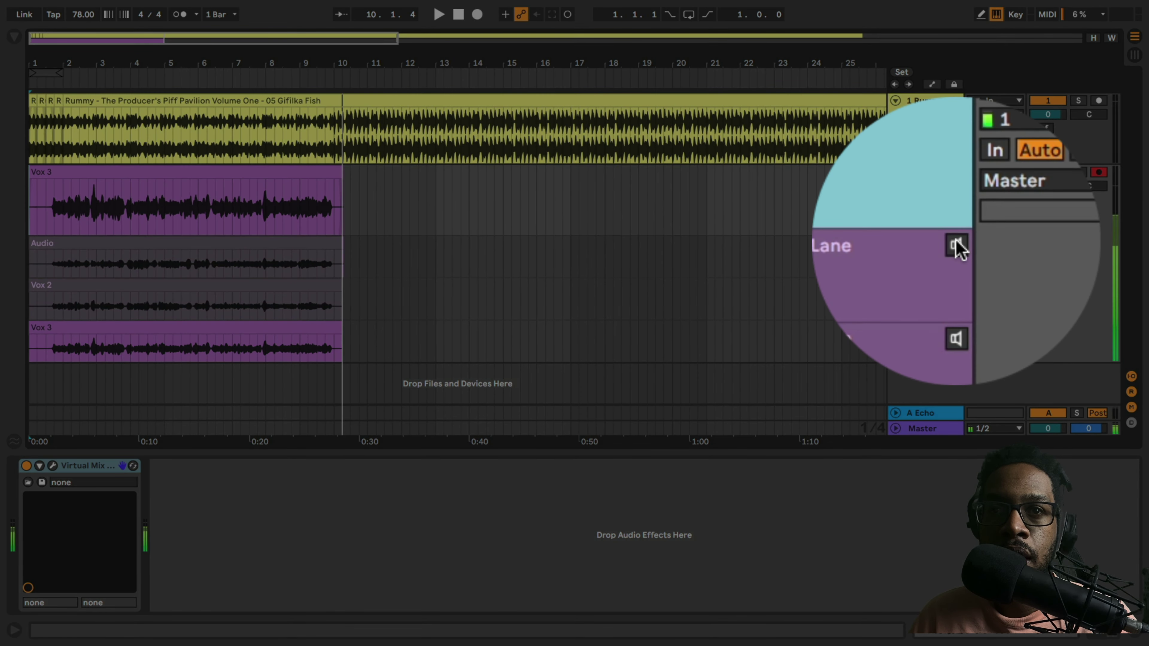
Step: Audition Vox 2 and Vox 3 during playback, then settle on the Audio take lane
{"action": "left_click", "coordinate": [955, 243]}
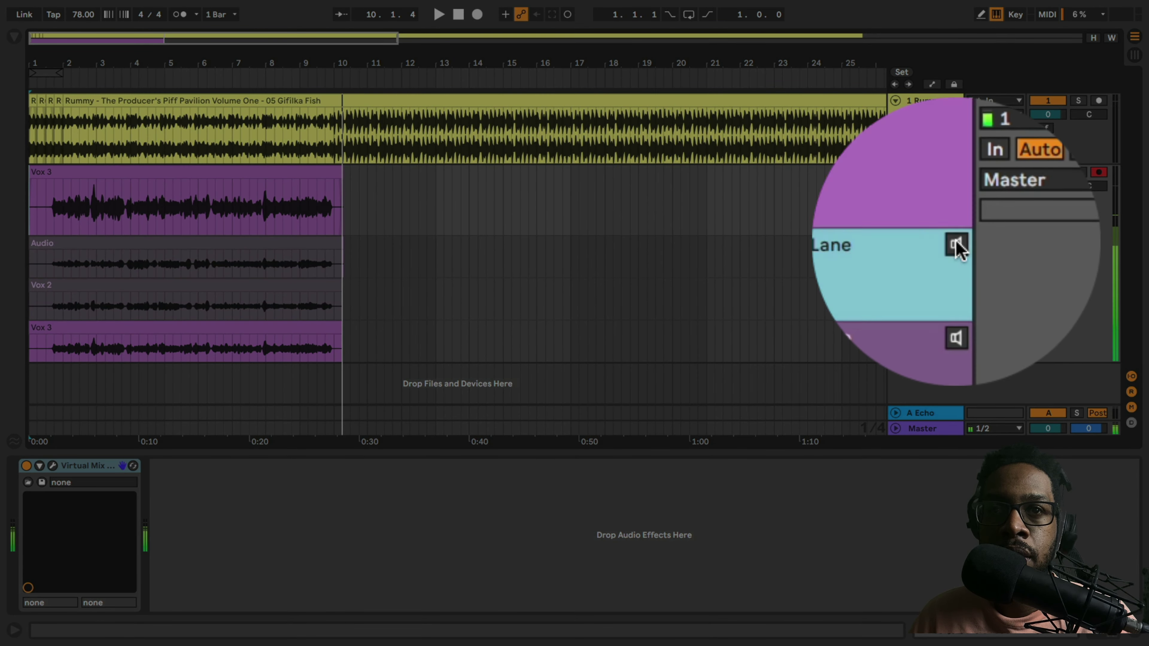
{"action": "left_click", "coordinate": [956, 244]}
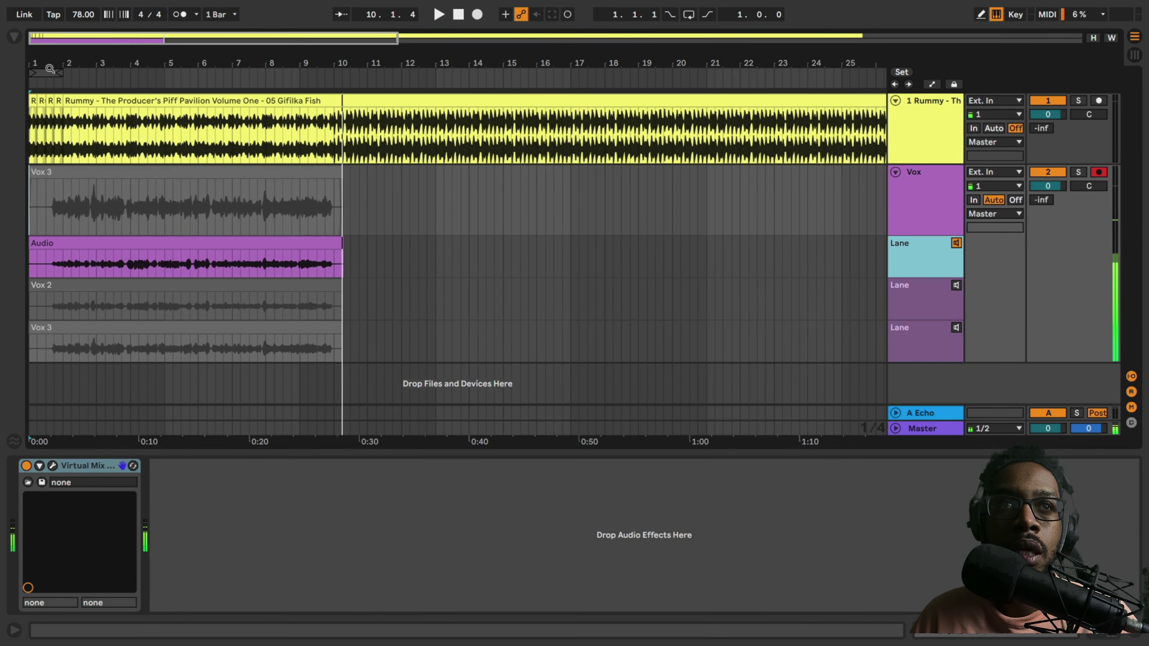
{"action": "key", "text": "space"}
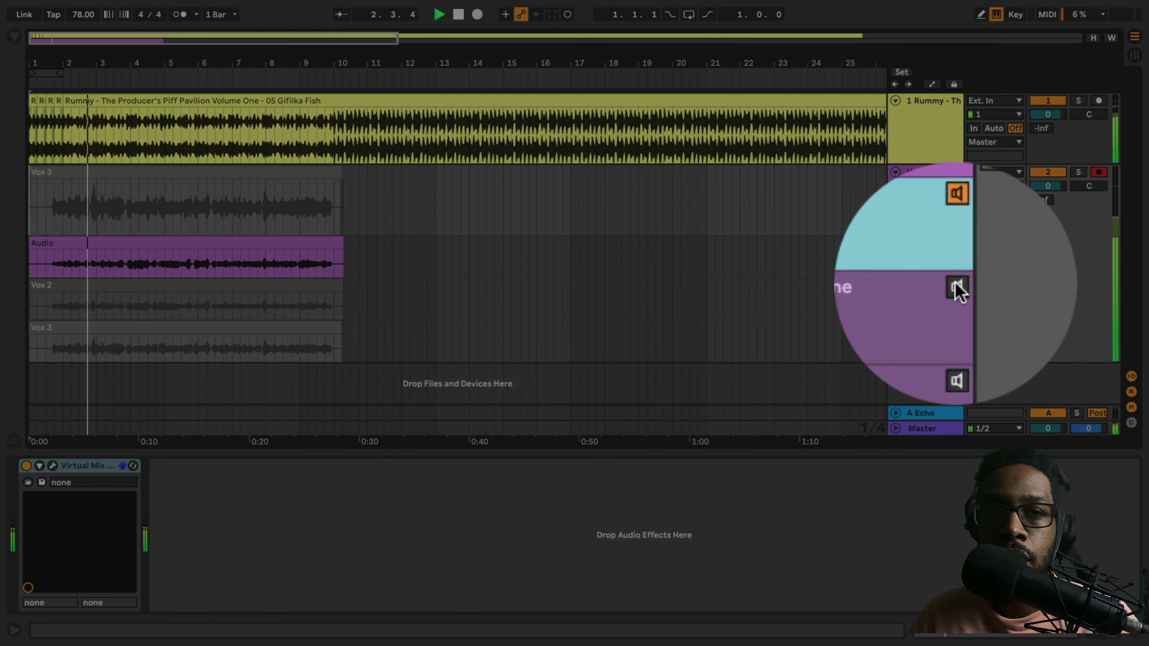
{"action": "left_click", "coordinate": [956, 285]}
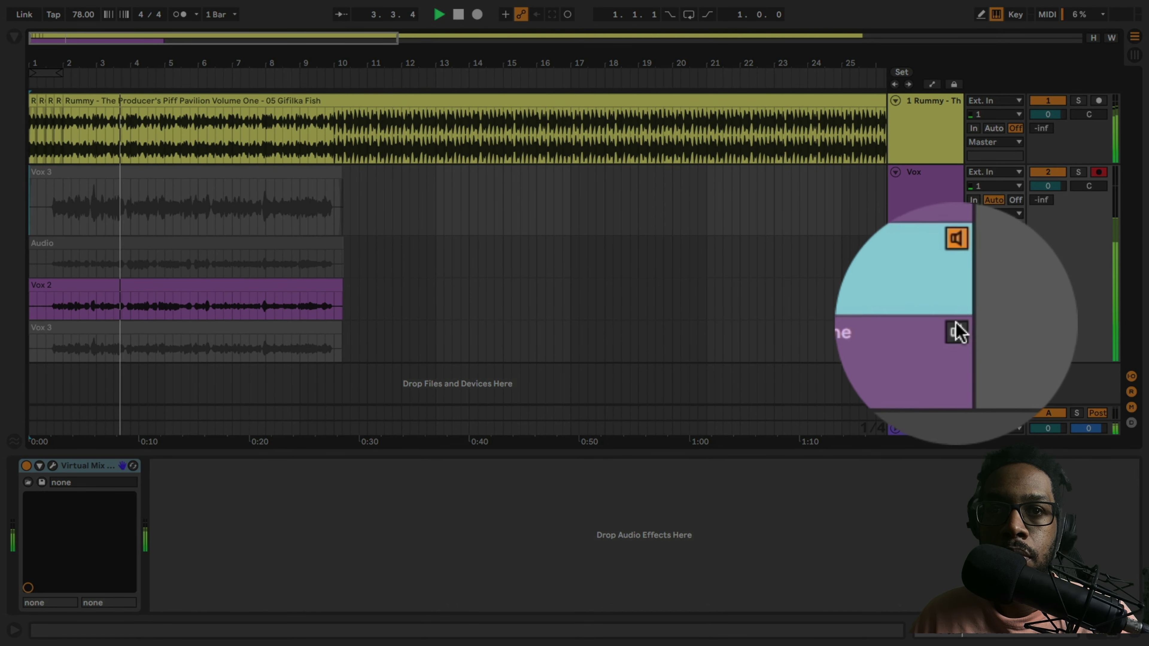
{"action": "left_click", "coordinate": [957, 331]}
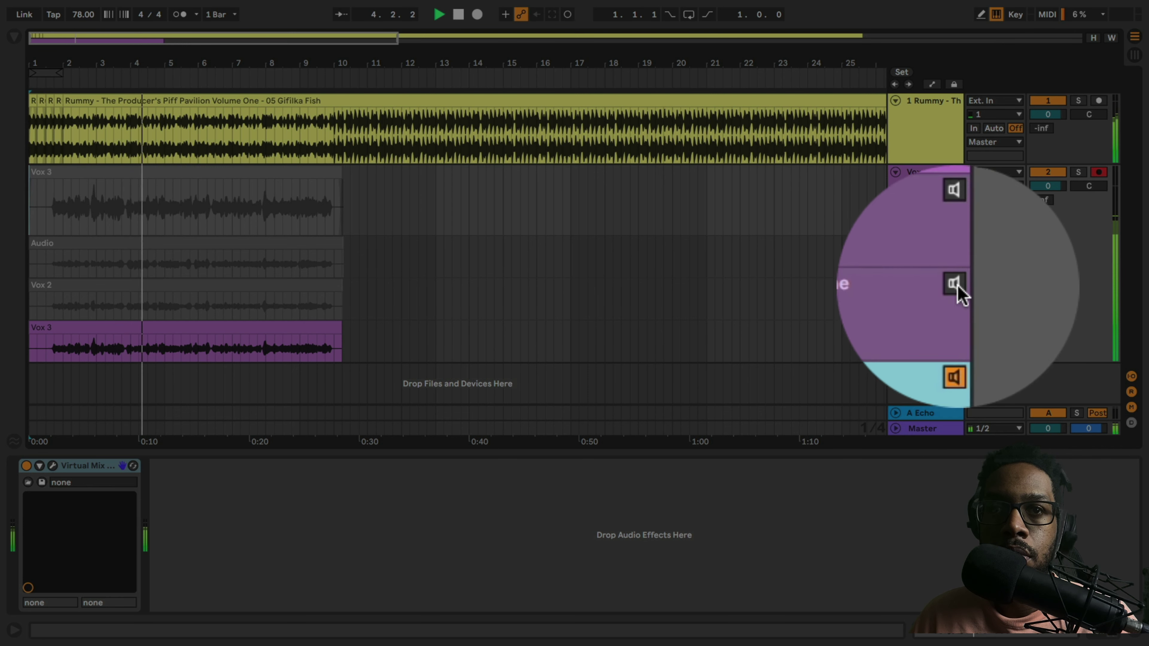
{"action": "left_click", "coordinate": [956, 286]}
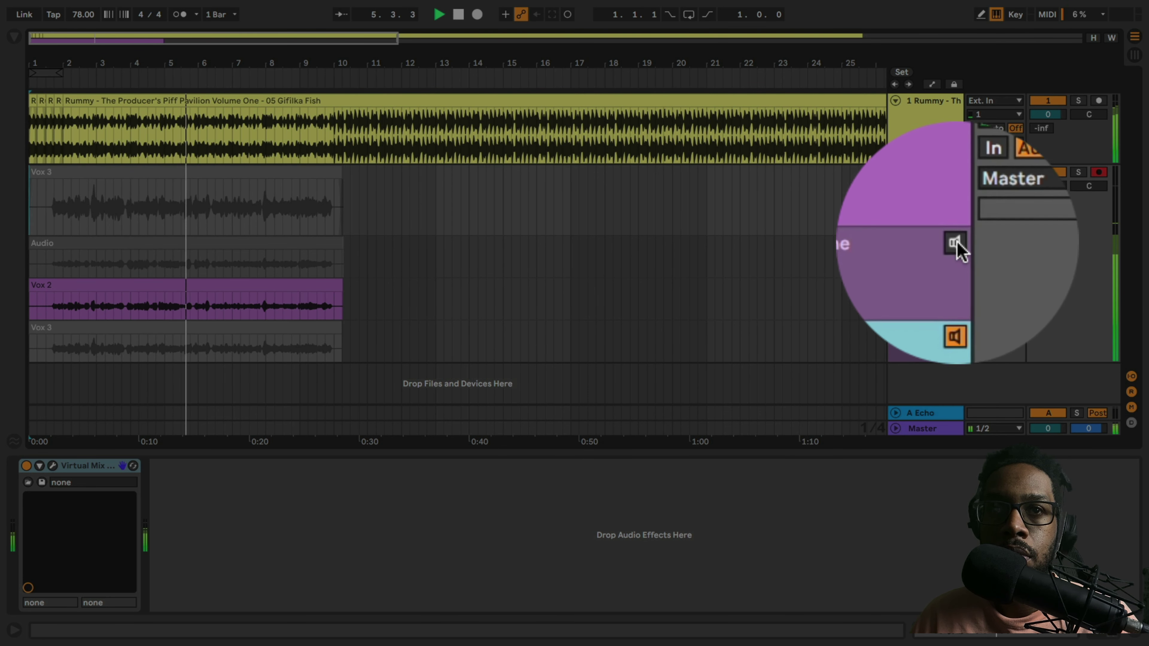
{"action": "left_click", "coordinate": [955, 243]}
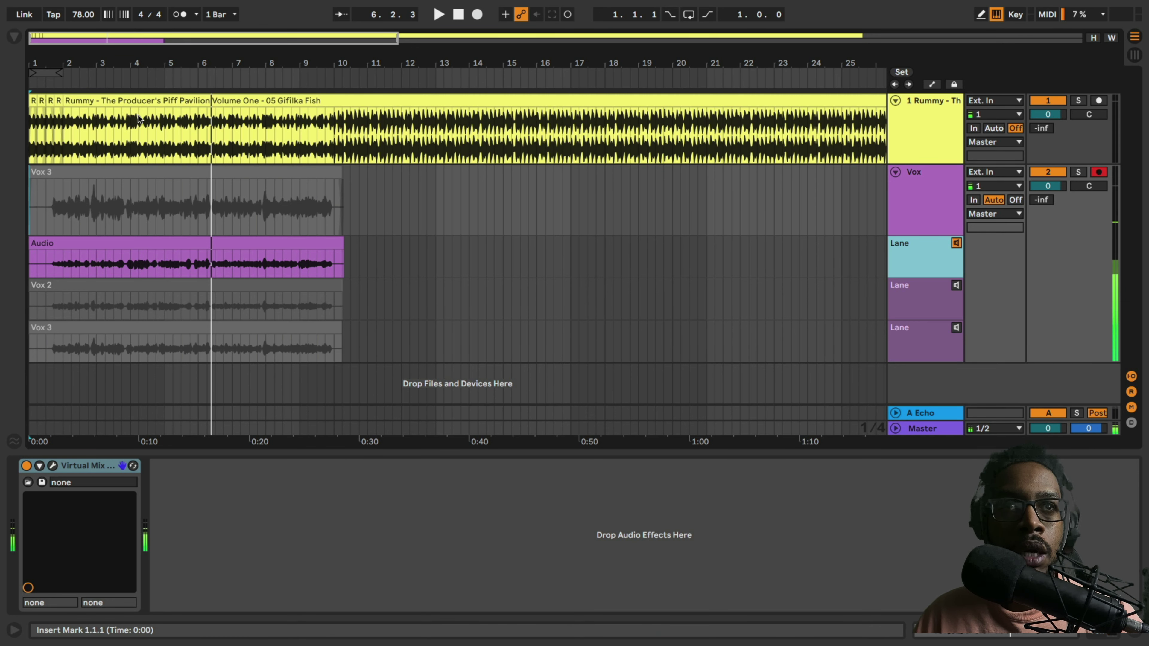
Step: Zoom into the first bars and comp the Audio take from 1.3.3 onward, then play it back
{"action": "scroll", "coordinate": [39, 64], "scroll_direction": "up", "scroll_amount": 3}
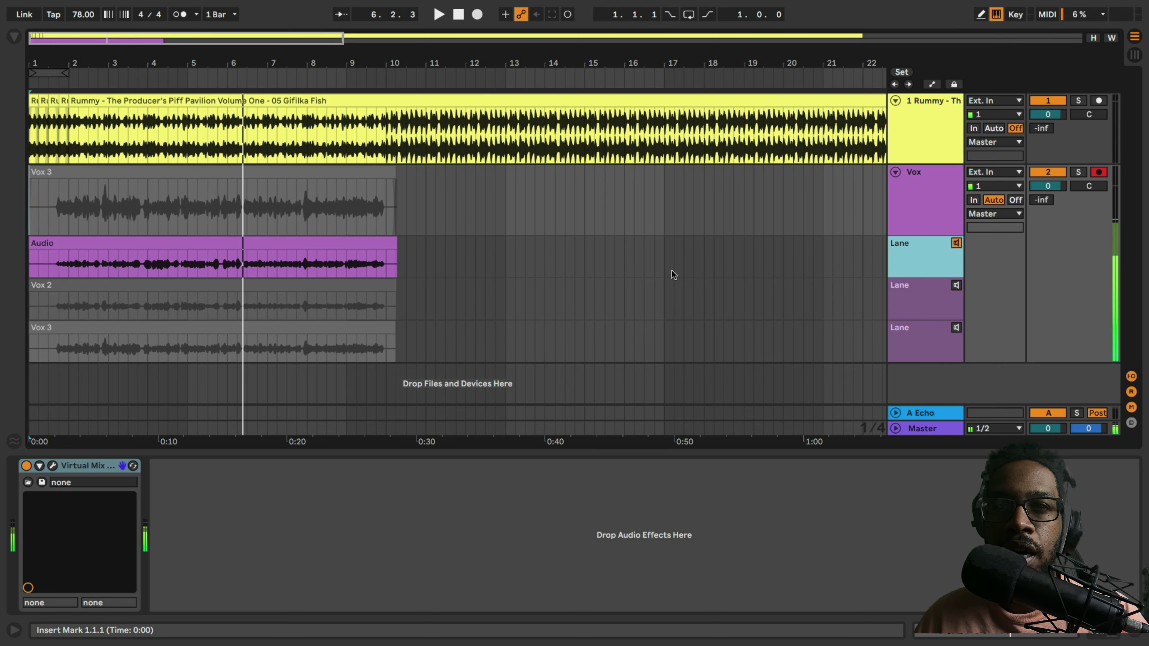
{"action": "left_click", "coordinate": [956, 243]}
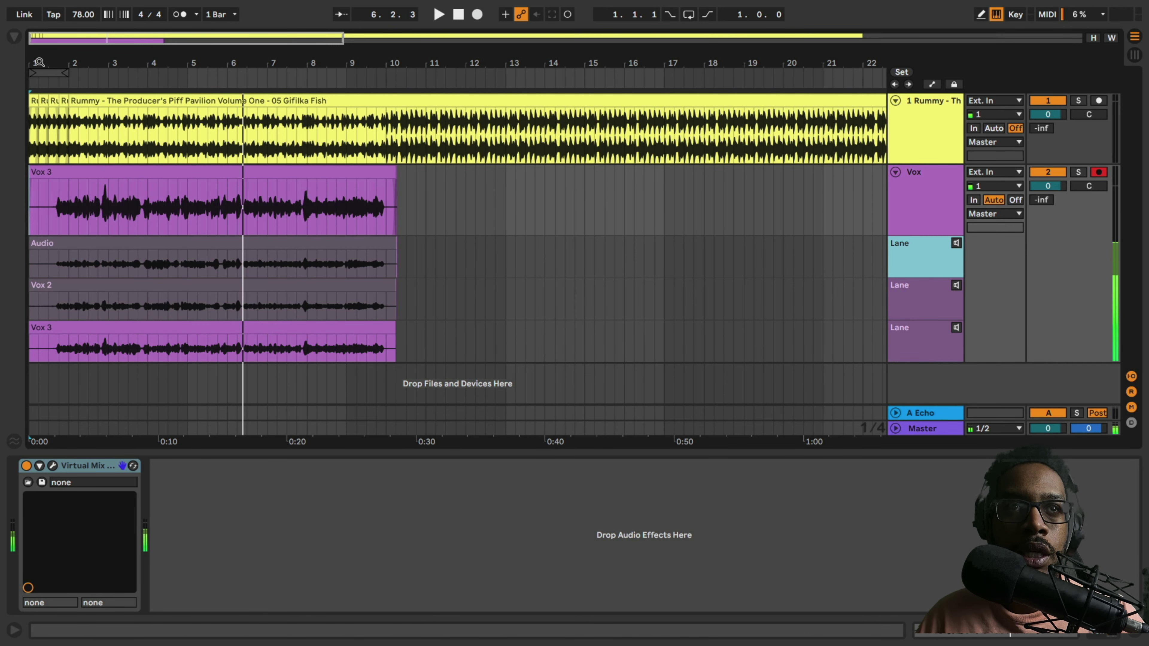
{"action": "left_click_drag", "start_coordinate": [39, 62], "coordinate": [113, 245]}
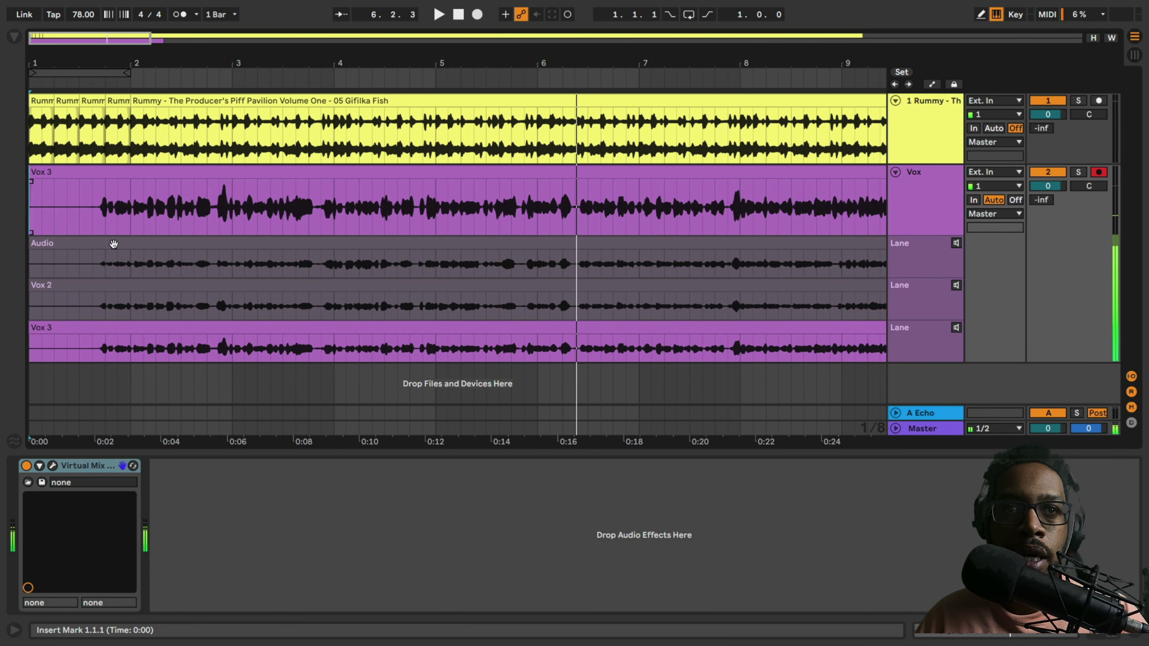
{"action": "left_click", "coordinate": [93, 261]}
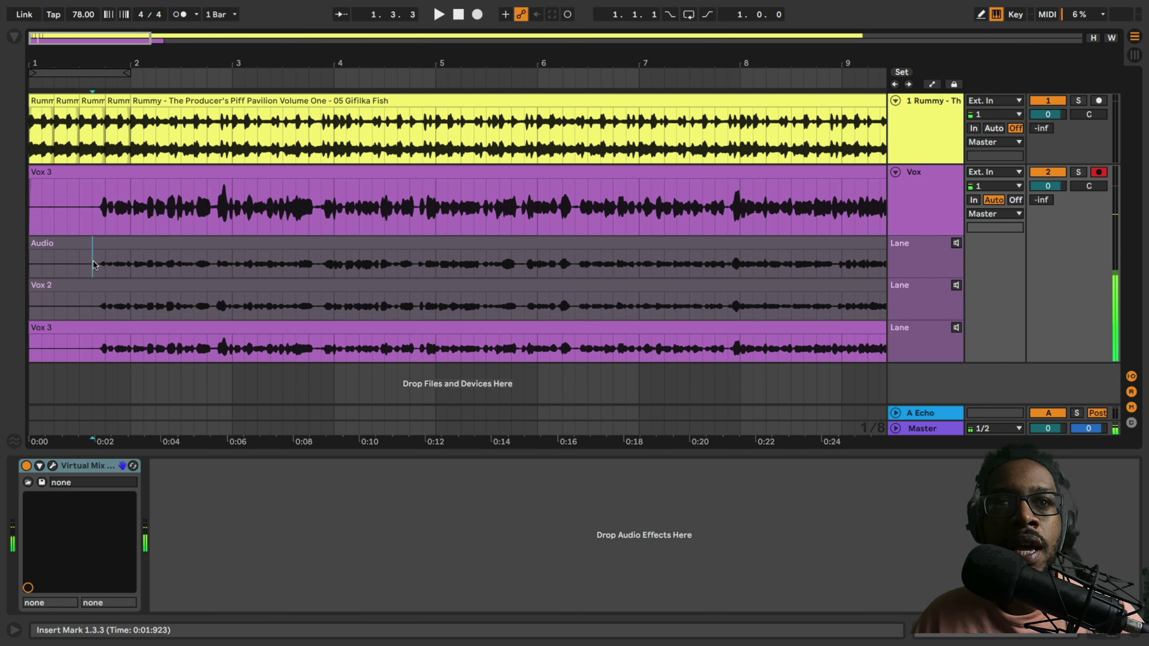
{"action": "left_click_drag", "start_coordinate": [102, 261], "coordinate": [206, 271]}
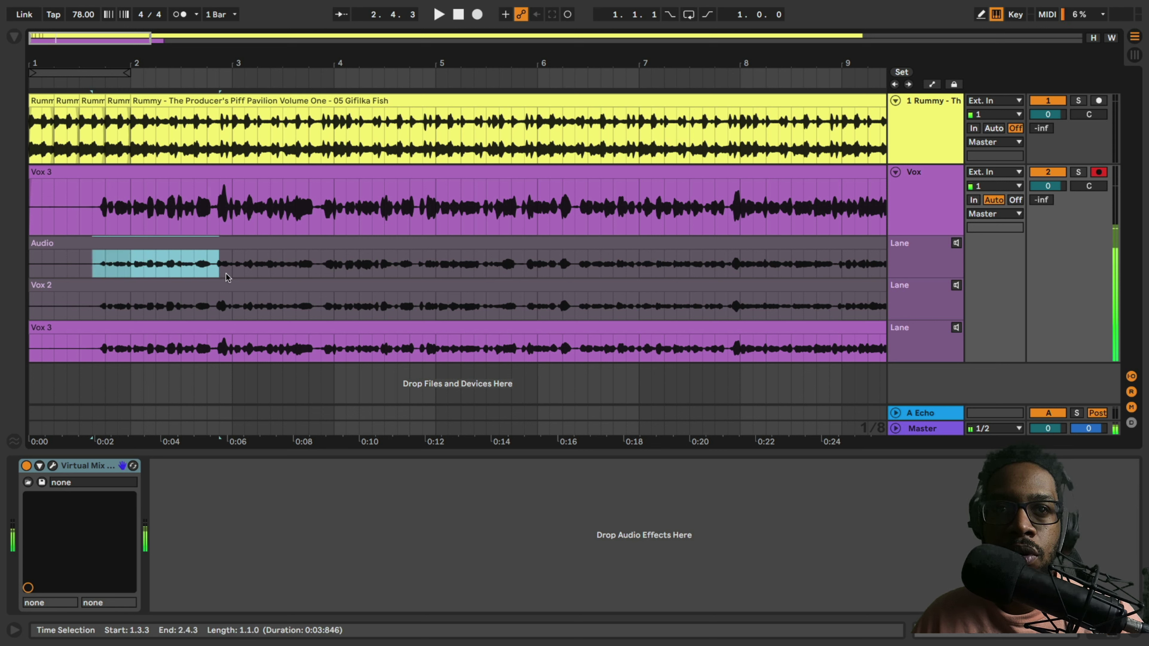
{"action": "key", "text": "Return"}
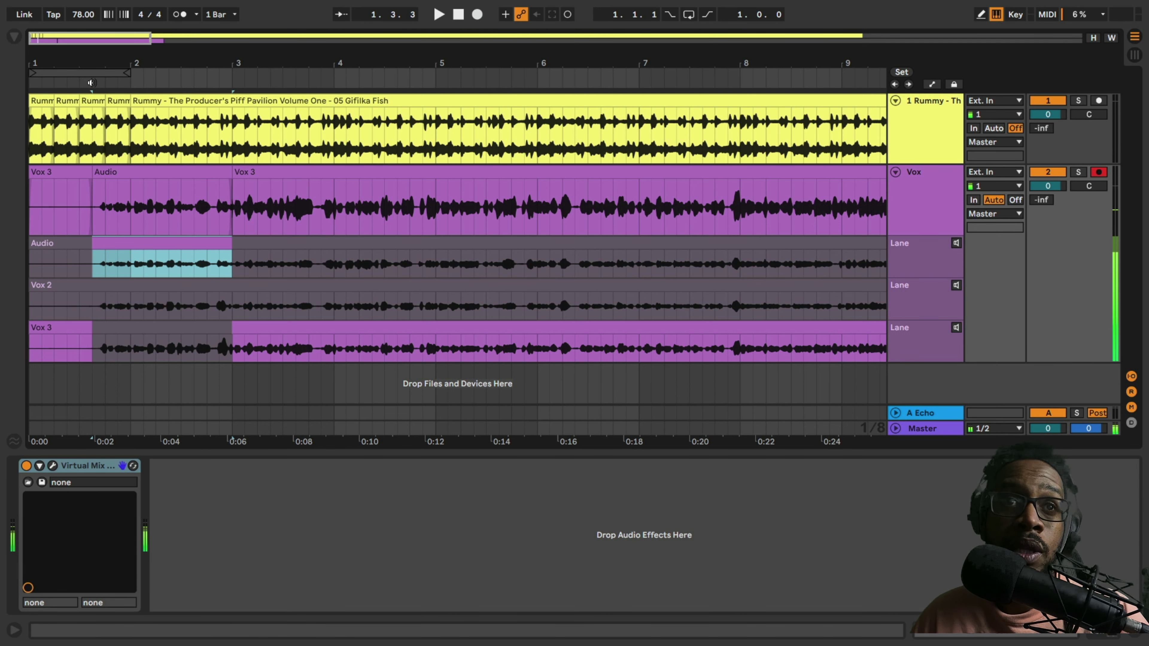
{"action": "left_click", "coordinate": [91, 84]}
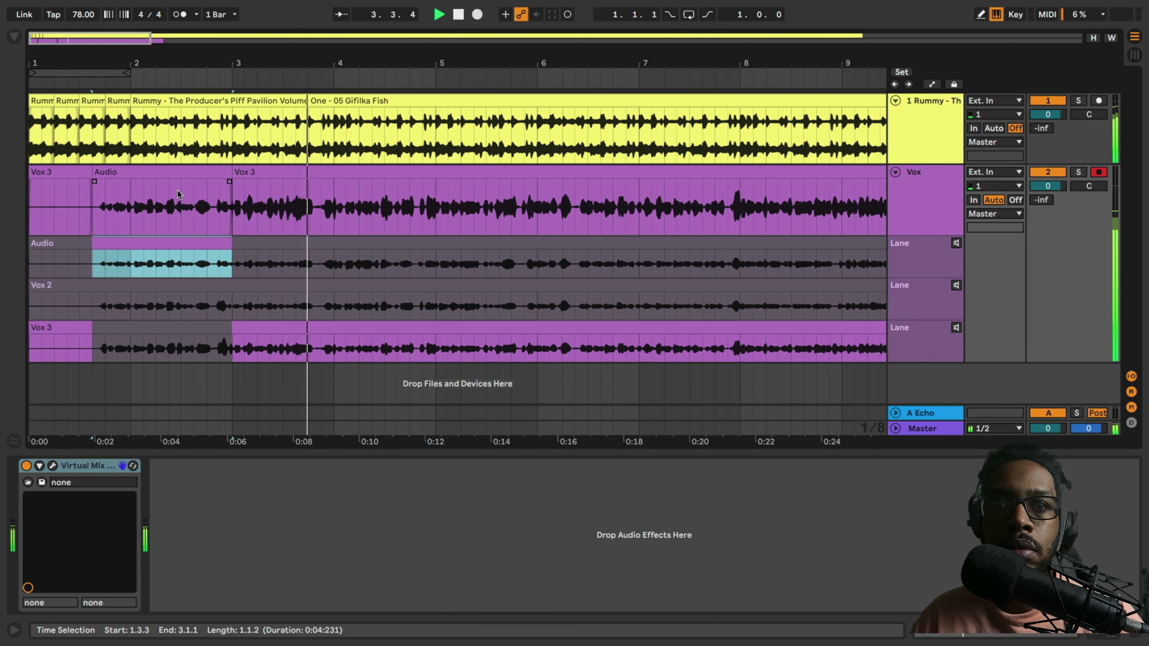
{"action": "key", "text": "space"}
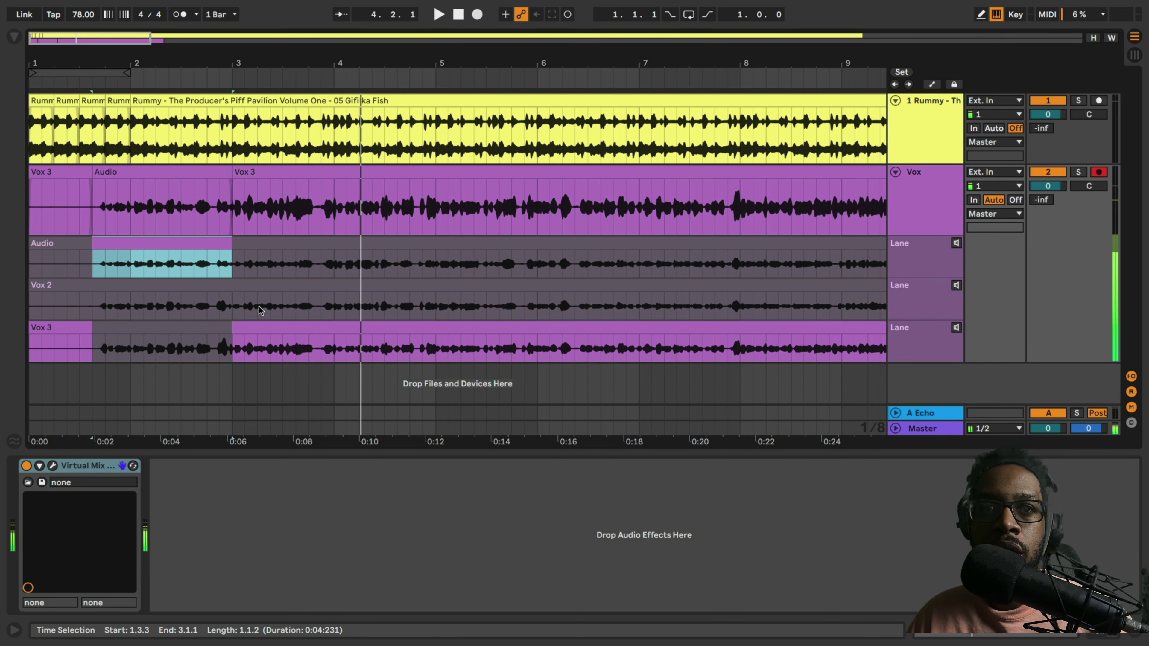
Step: Comp the Vox 2 take across bar 3 and play from 2.3.3
{"action": "left_click_drag", "start_coordinate": [235, 306], "coordinate": [319, 316]}
{"action": "key", "text": "Return"}
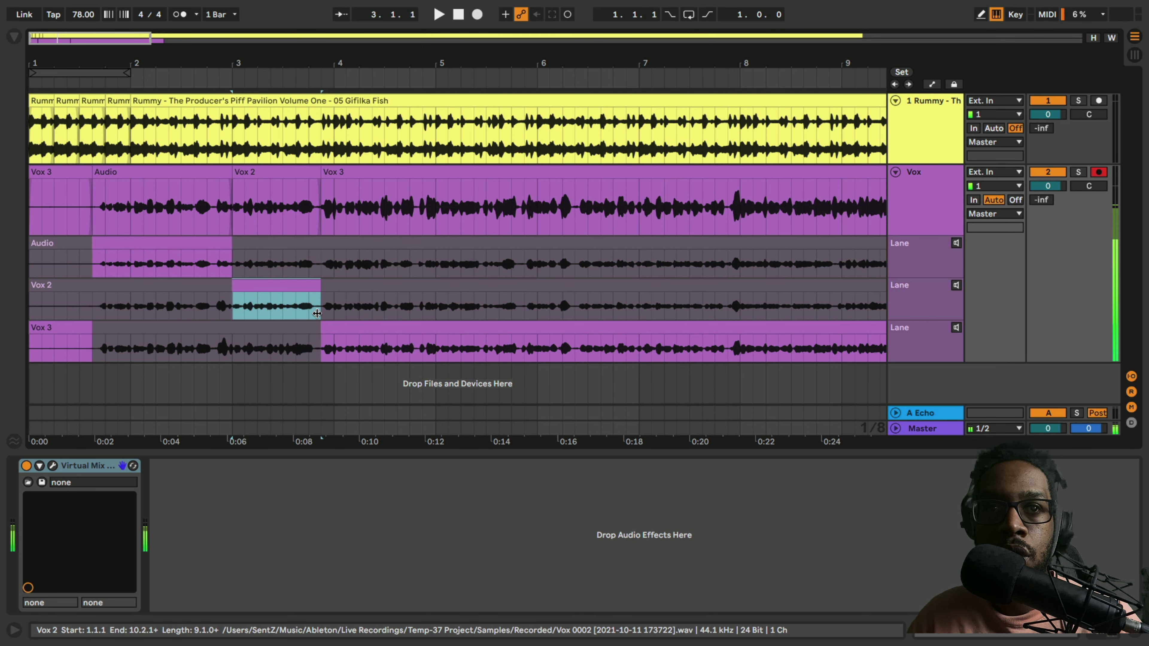
{"action": "left_click", "coordinate": [194, 306]}
{"action": "key", "text": "space"}
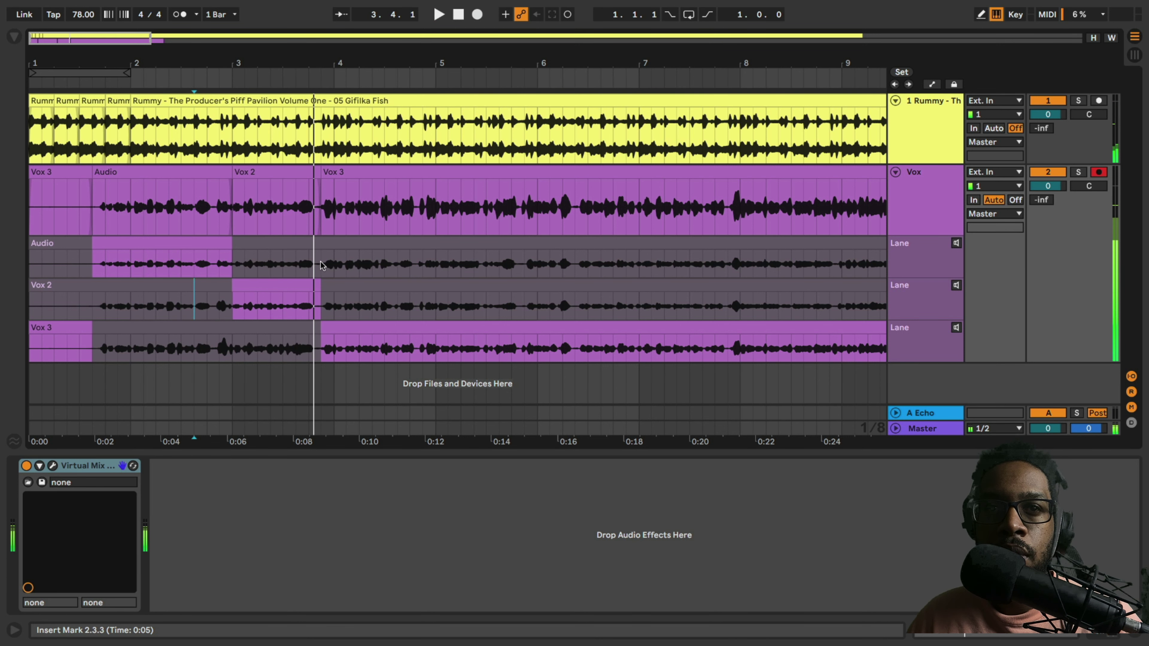
Step: Comp the Audio take from 3.4.3 into bar 4 and audition from 2.4.1
{"action": "left_click_drag", "start_coordinate": [321, 265], "coordinate": [417, 267]}
{"action": "key", "text": "Return"}
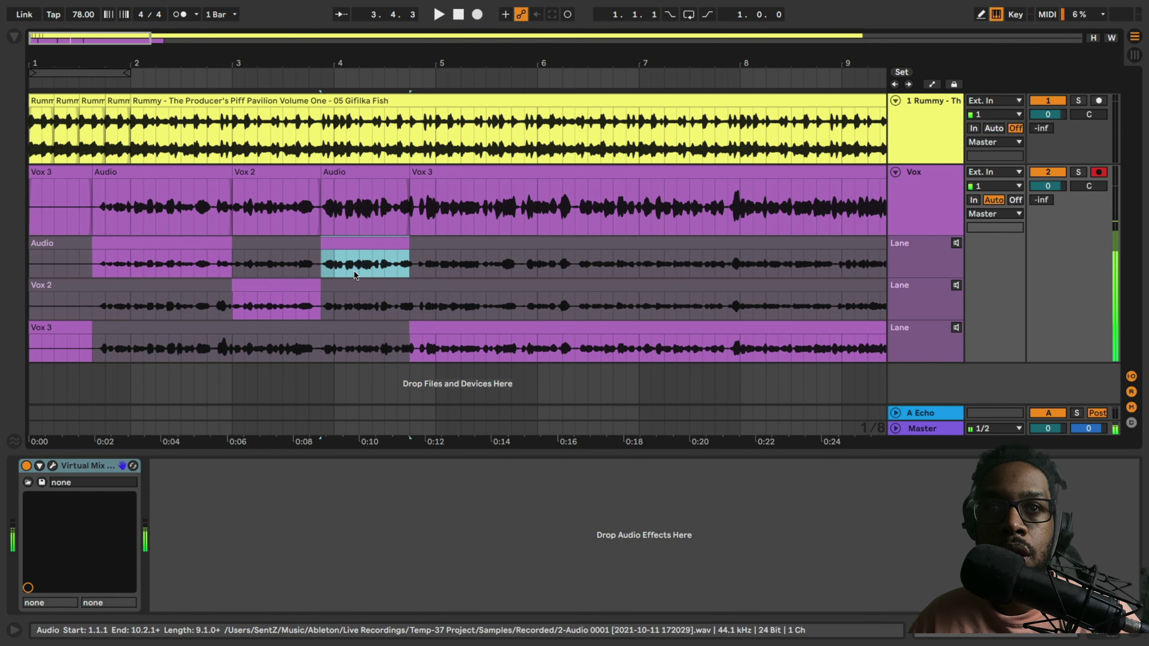
{"action": "key", "text": "space"}
{"action": "left_click", "coordinate": [210, 262]}
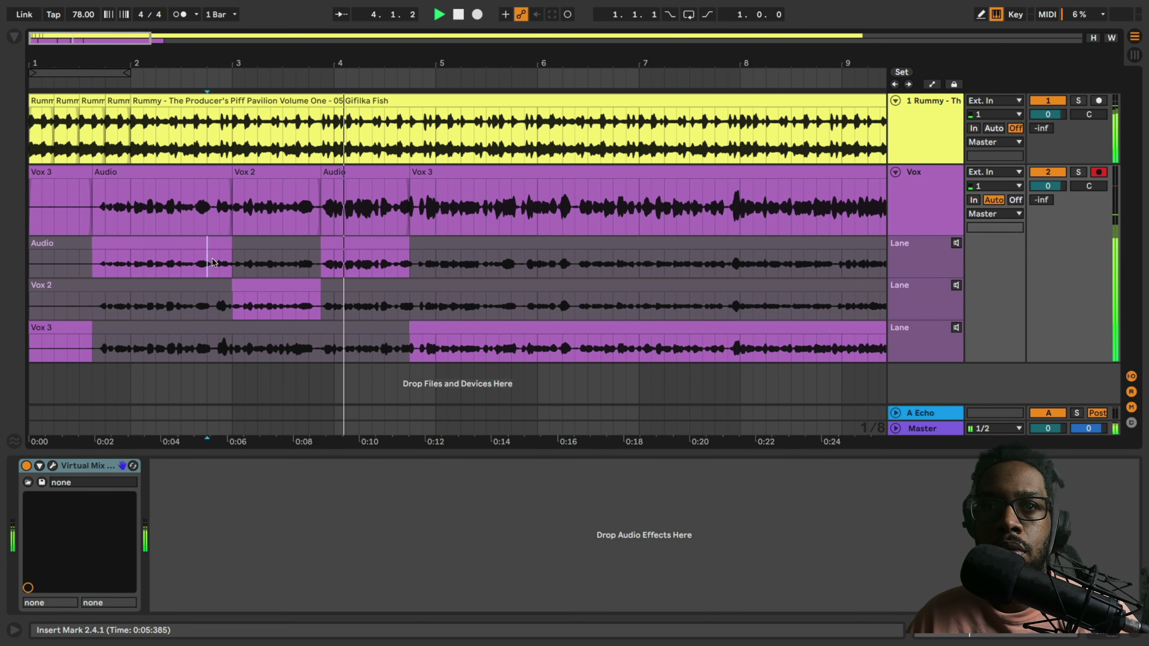
{"action": "key", "text": "space"}
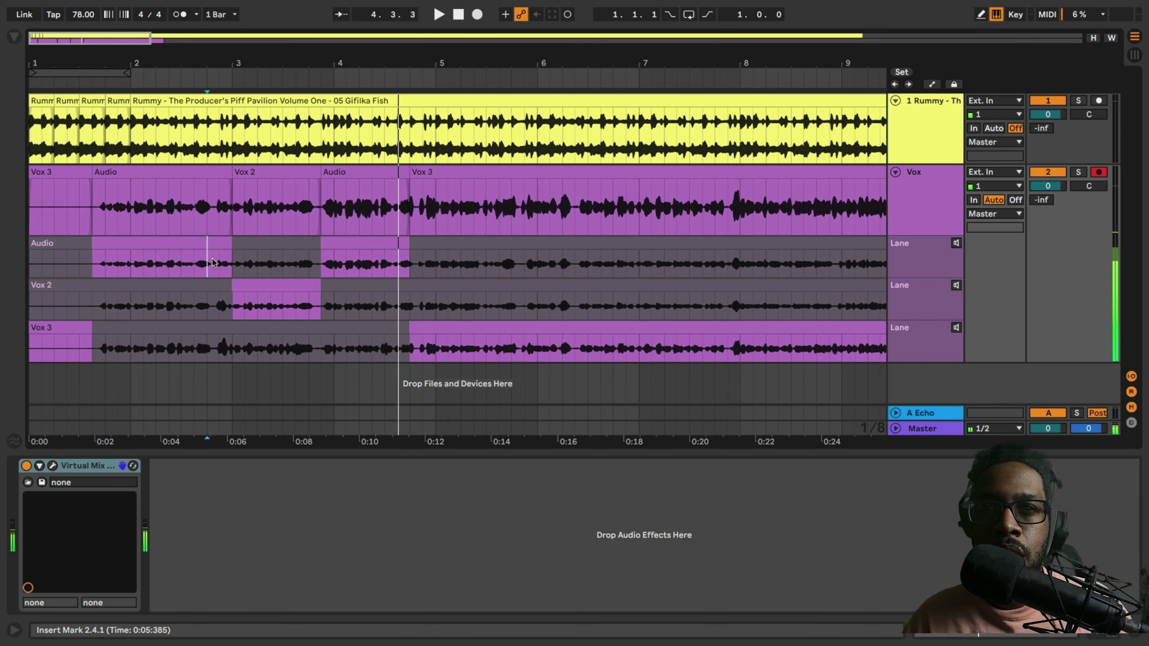
Step: In Draw Mode, comp Audio from 4.4.1 into bar 5 and Vox 3 from 6.1.1 to 6.3.1
{"action": "key", "text": "b"}
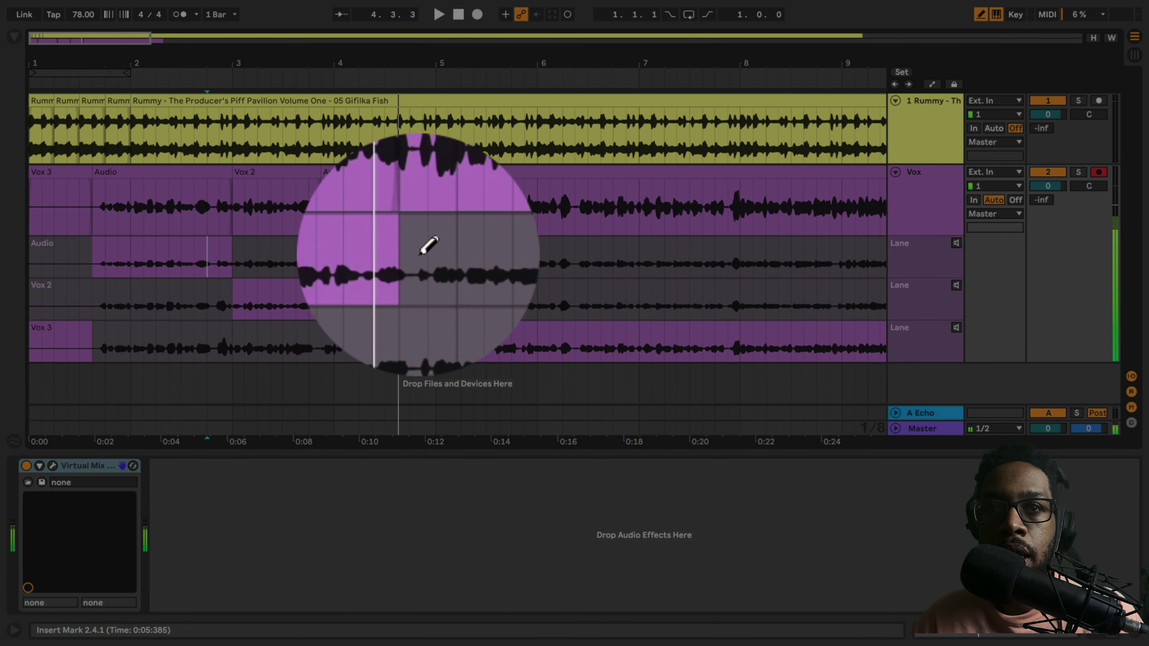
{"action": "mouse_move", "coordinate": [411, 250]}
{"action": "left_mouse_down"}
{"action": "mouse_move", "coordinate": [460, 260]}
{"action": "mouse_move", "coordinate": [480, 288]}
{"action": "mouse_move", "coordinate": [511, 288]}
{"action": "left_mouse_up"}
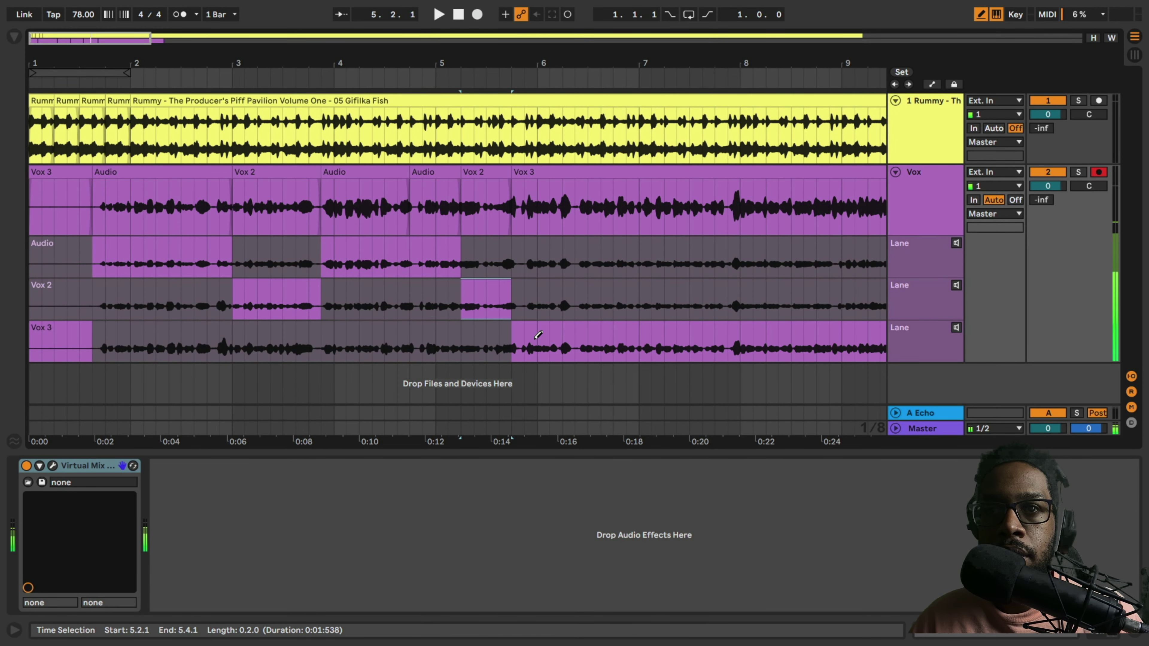
{"action": "left_click_drag", "start_coordinate": [539, 335], "coordinate": [588, 335]}
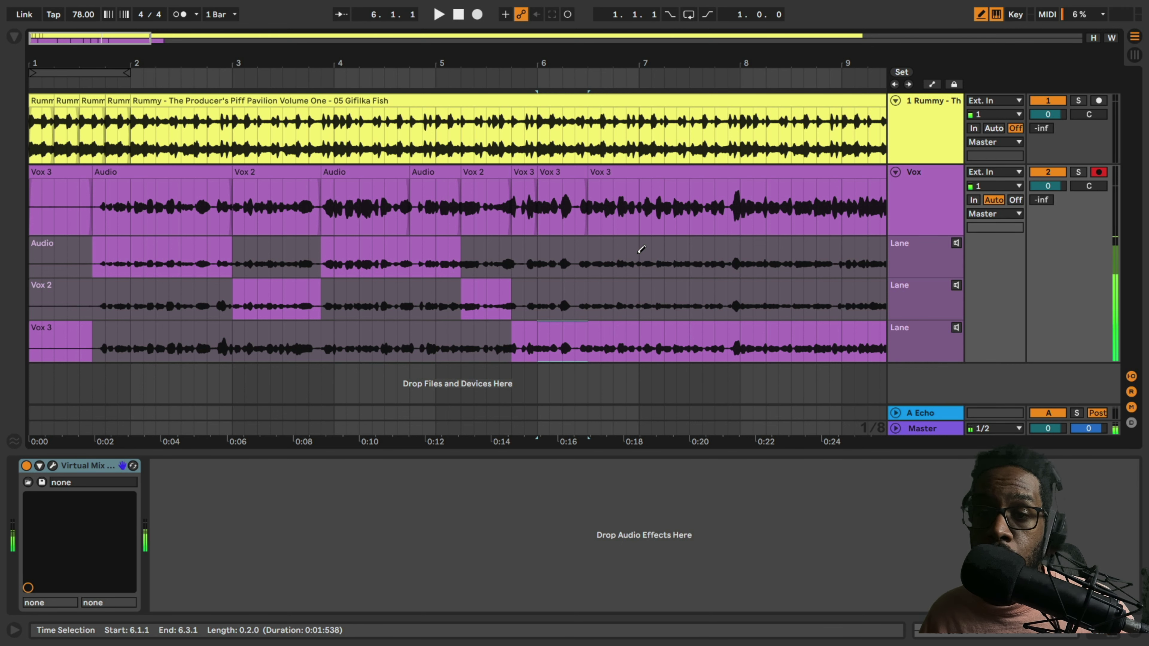
Step: Exit Draw Mode, clear the Vox 3 selection, set the insert mark at bar 8 and zoom near bar 9
{"action": "key", "text": "b"}
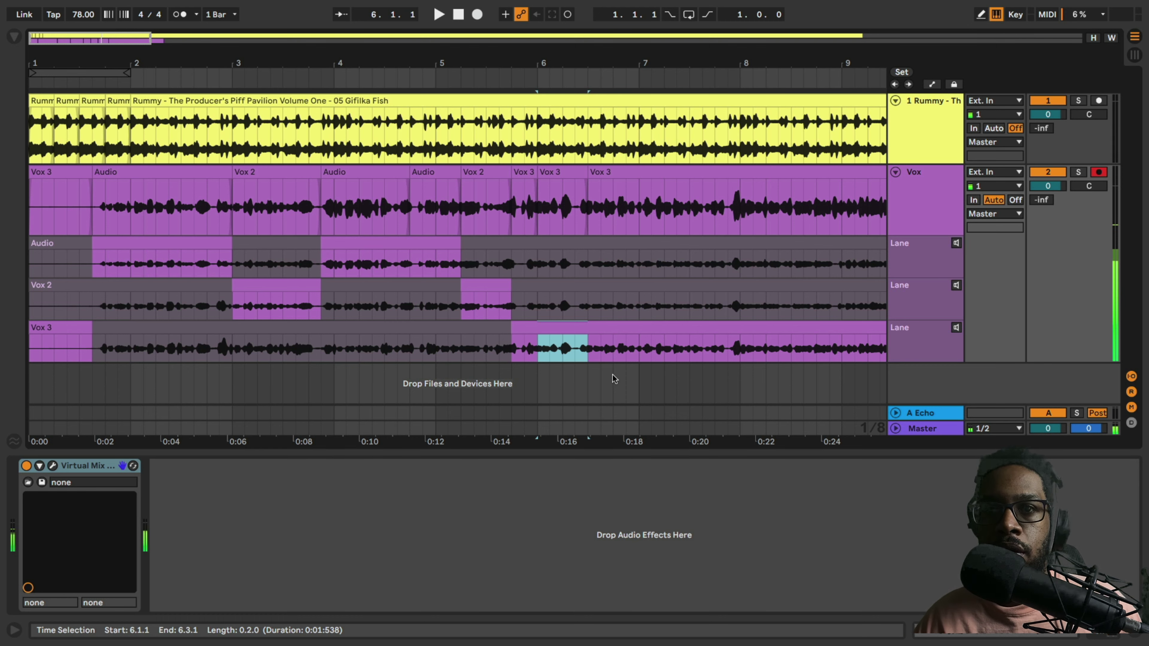
{"action": "left_click", "coordinate": [589, 384]}
{"action": "key", "text": "minus"}
{"action": "scroll", "coordinate": [588, 384], "scroll_direction": "up", "scroll_amount": 1}
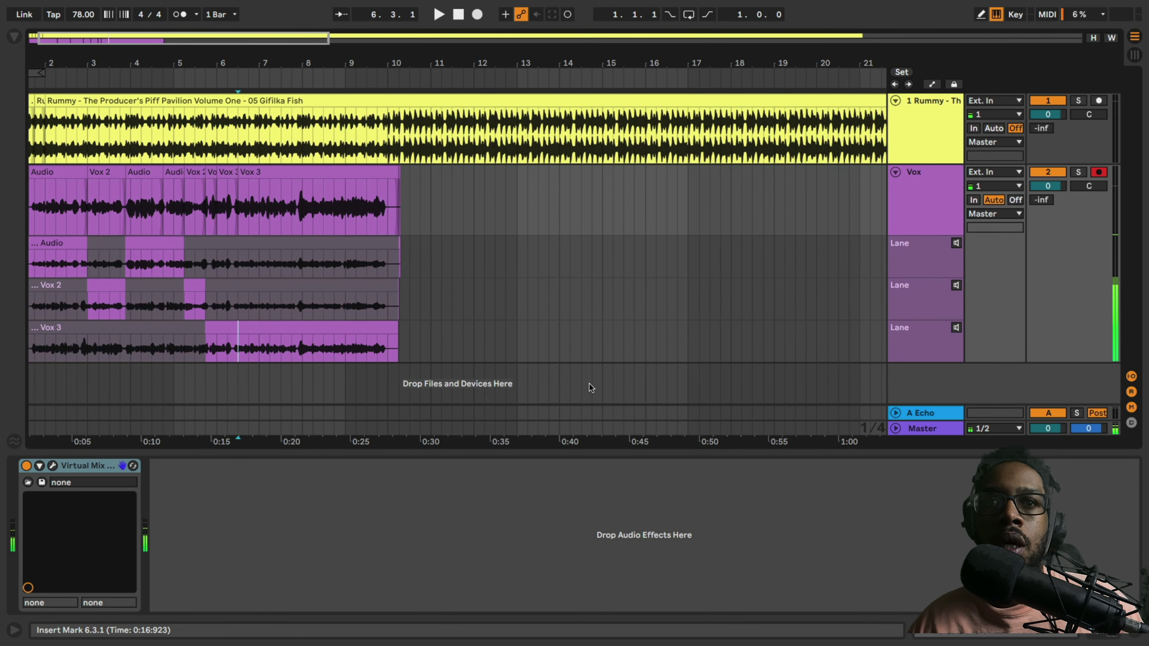
{"action": "left_click", "coordinate": [303, 380]}
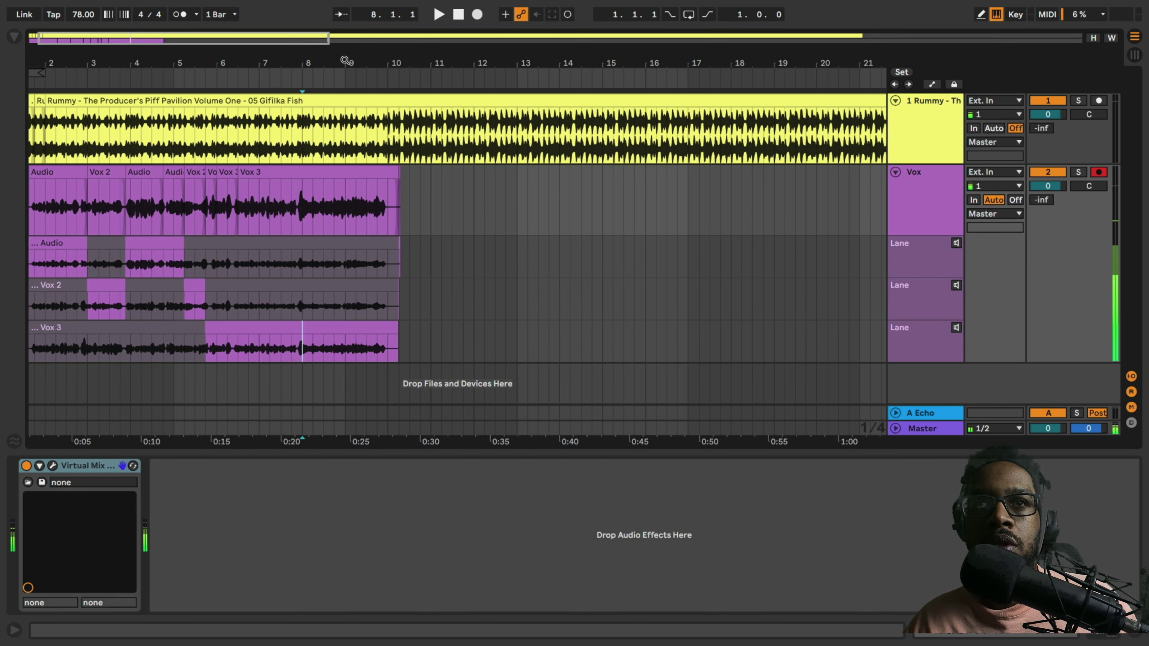
{"action": "left_click_drag", "start_coordinate": [348, 57], "coordinate": [348, 75]}
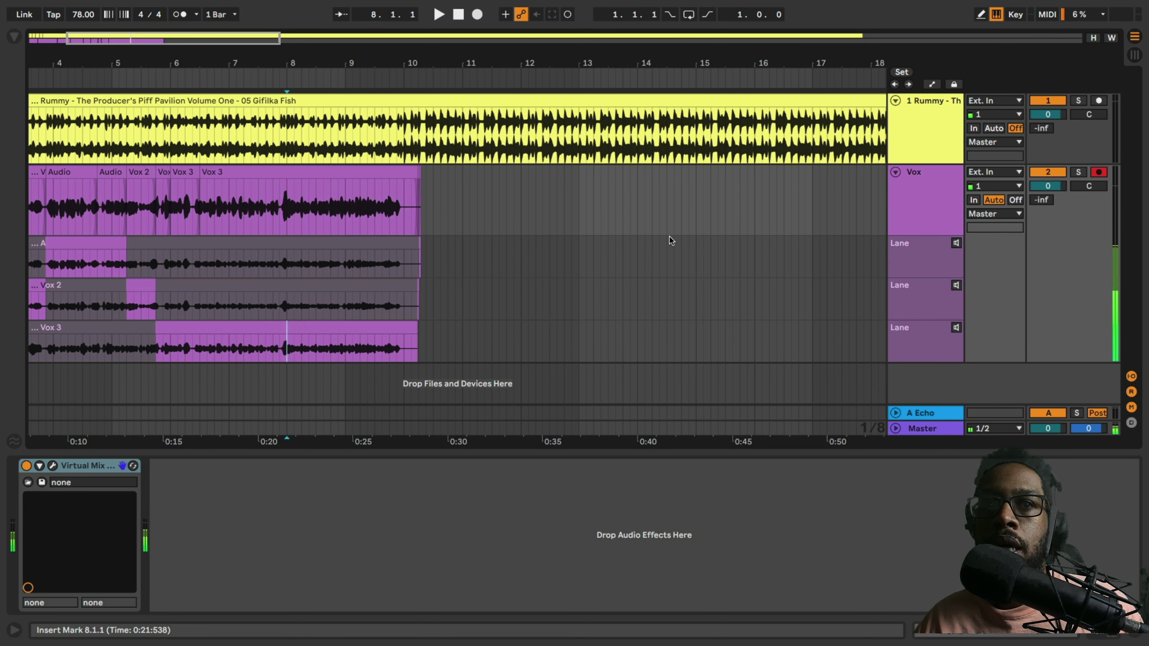
Step: Hide the Vox track's take lanes and return the start position to bar 1
{"action": "left_click", "coordinate": [910, 202]}
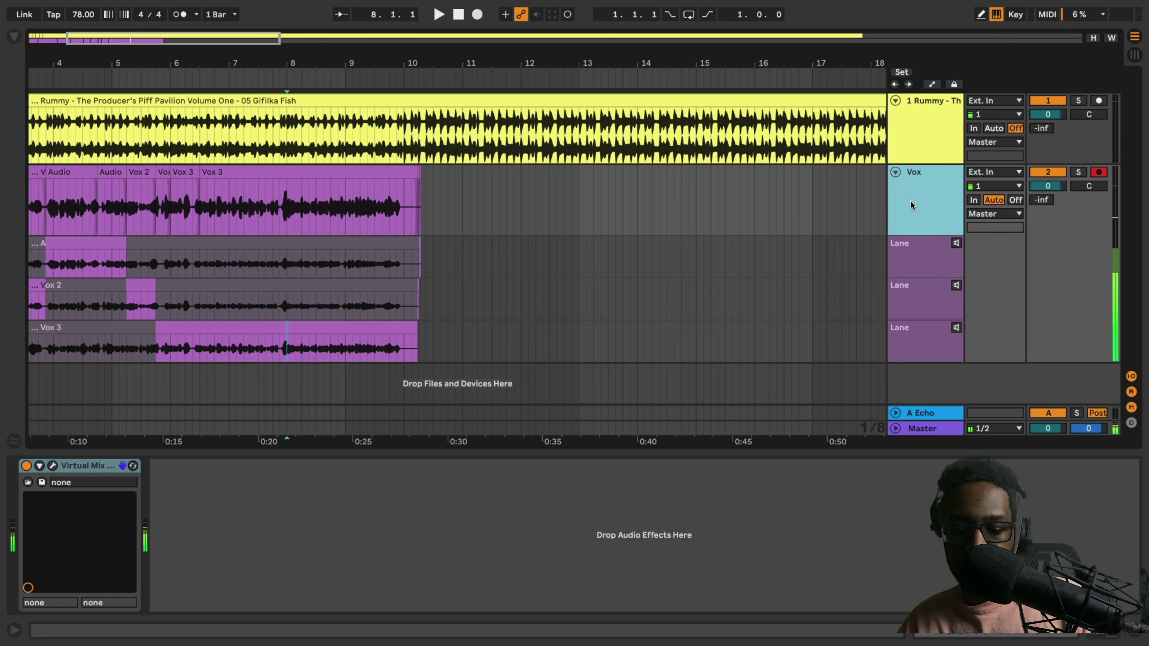
{"action": "key", "text": "alt+super+u"}
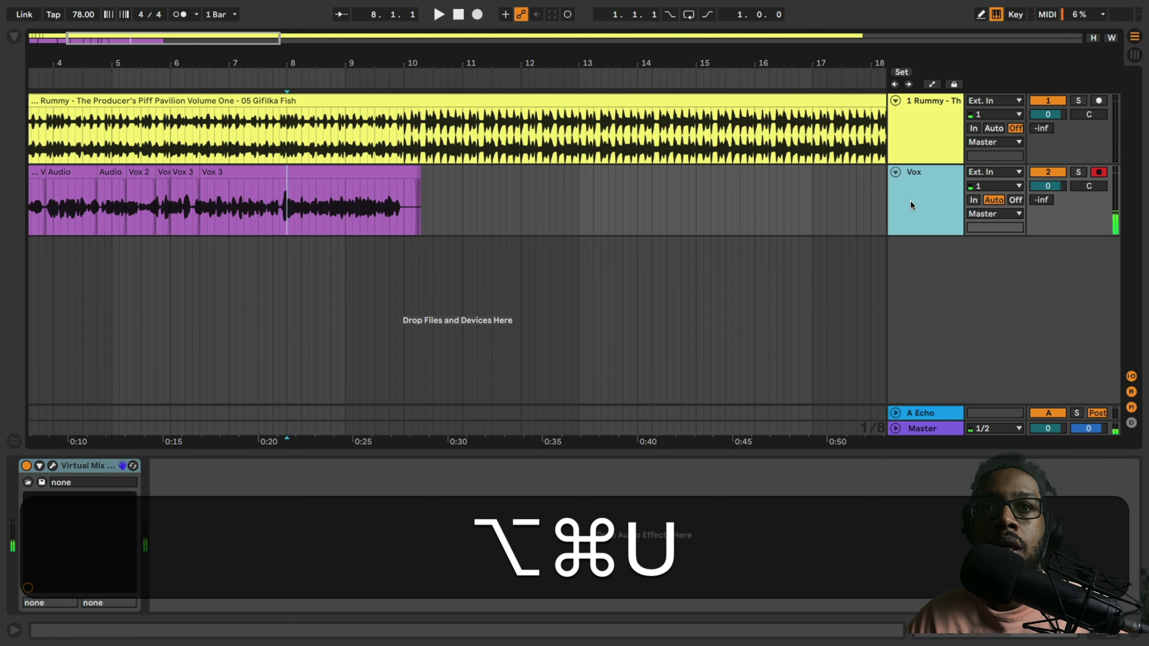
{"action": "left_click_drag", "start_coordinate": [357, 62], "coordinate": [121, 289]}
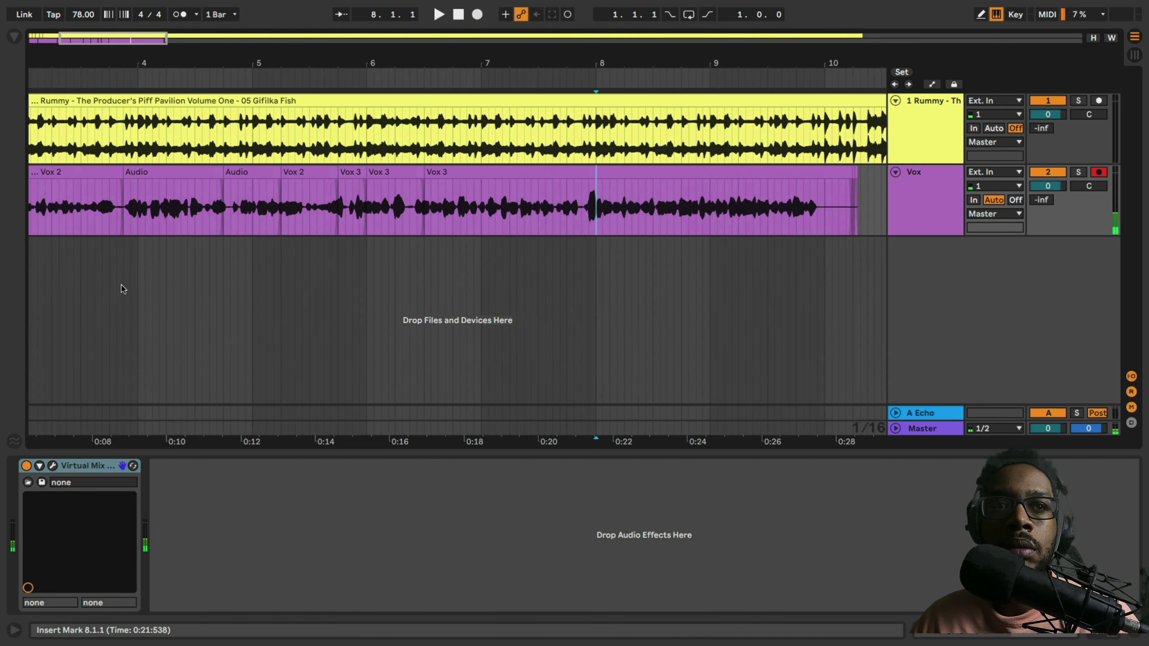
{"action": "key", "text": "minus"}
{"action": "key", "text": "minus"}
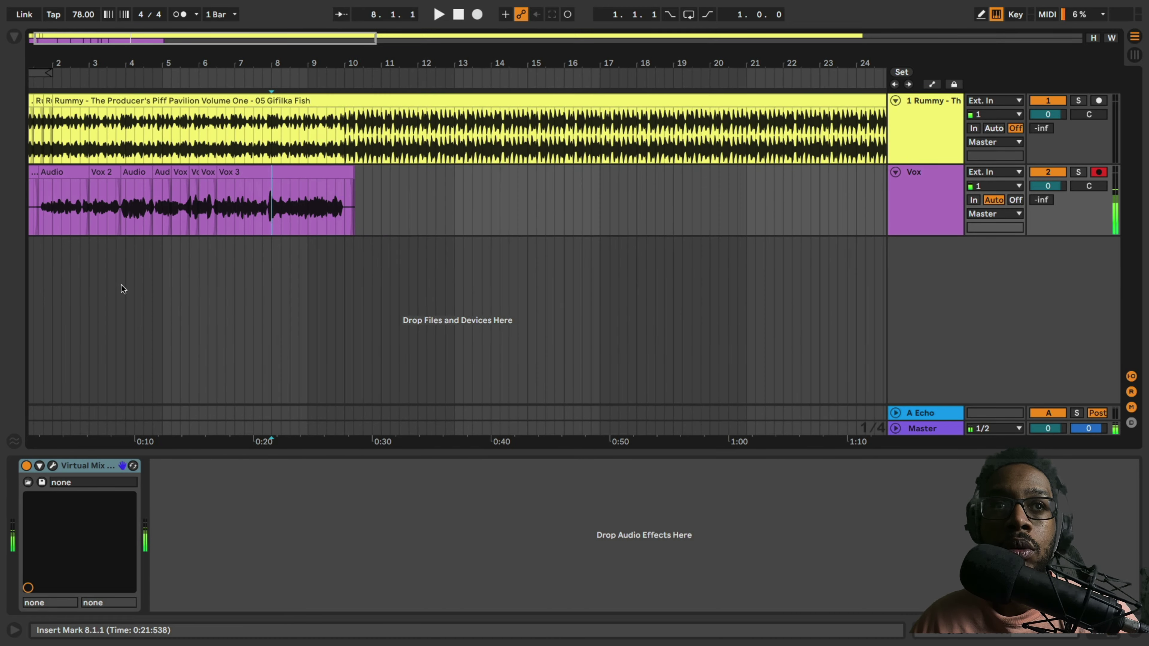
{"action": "left_click", "coordinate": [42, 69]}
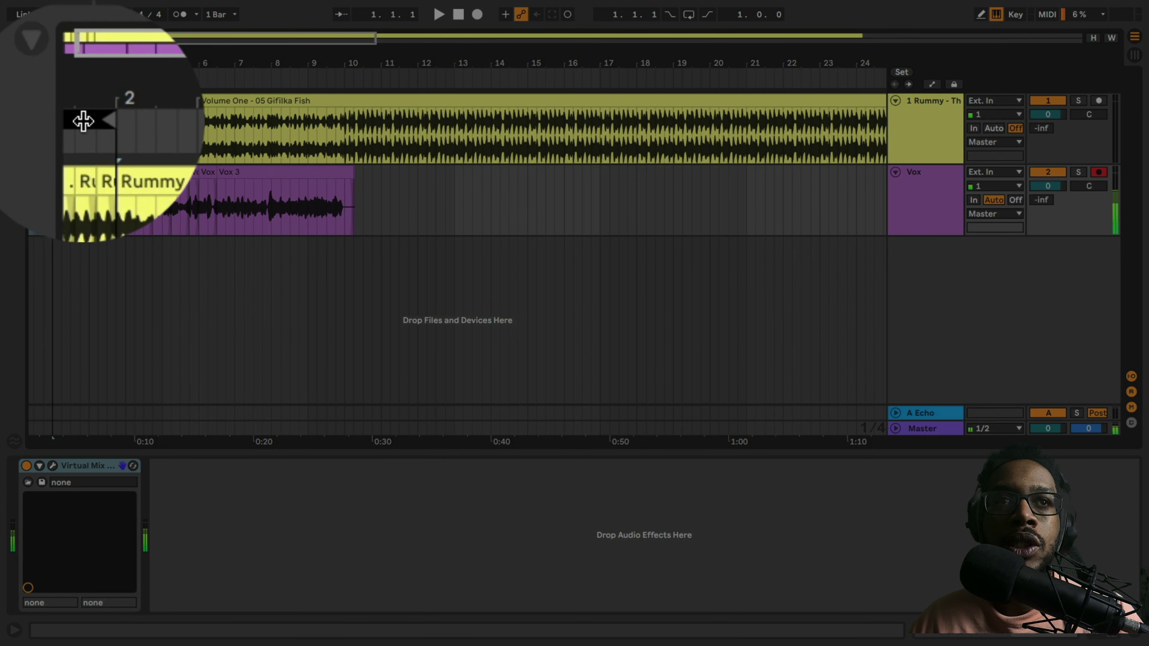
Step: Loop the one-bar range at bar 10 and play it
{"action": "left_click_drag", "start_coordinate": [83, 120], "coordinate": [364, 121]}
{"action": "mouse_move", "coordinate": [364, 77]}
{"action": "left_mouse_down"}
{"action": "mouse_move", "coordinate": [423, 77]}
{"action": "mouse_move", "coordinate": [369, 78]}
{"action": "left_mouse_up"}
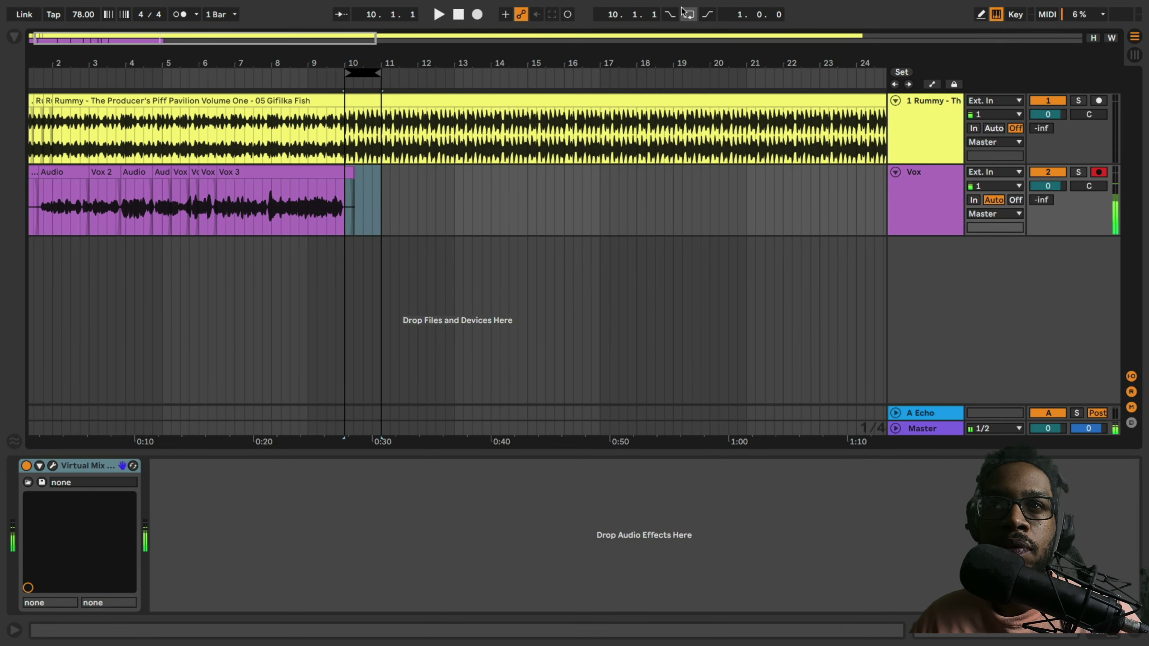
{"action": "left_click", "coordinate": [688, 15]}
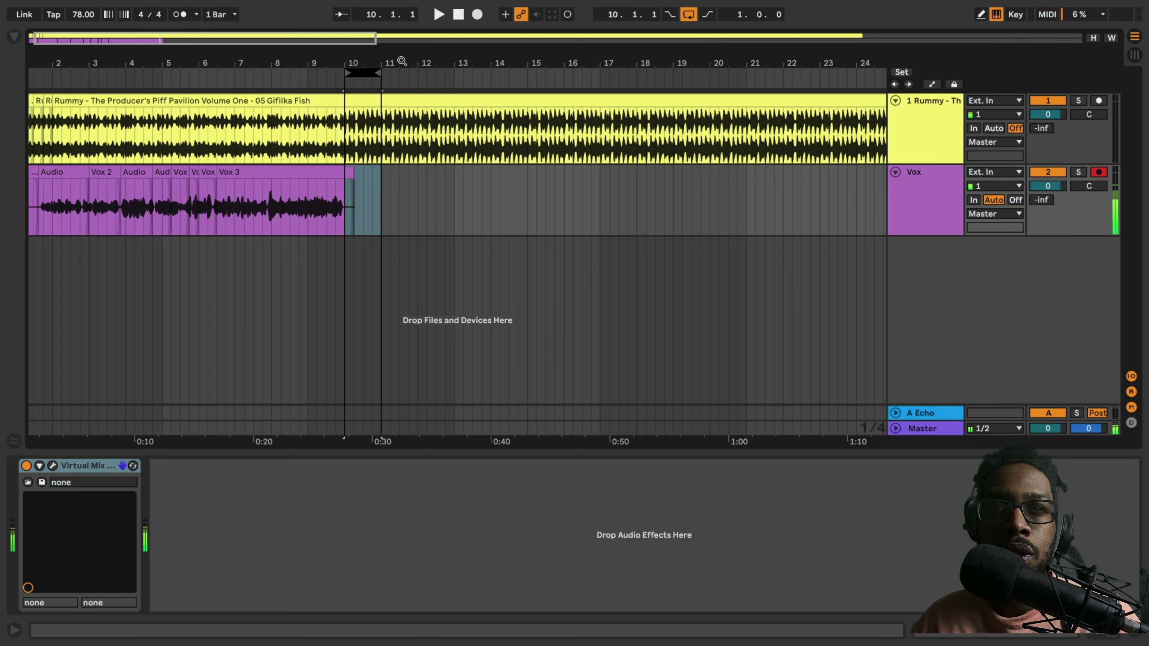
{"action": "left_click", "coordinate": [362, 72]}
{"action": "key", "text": "space"}
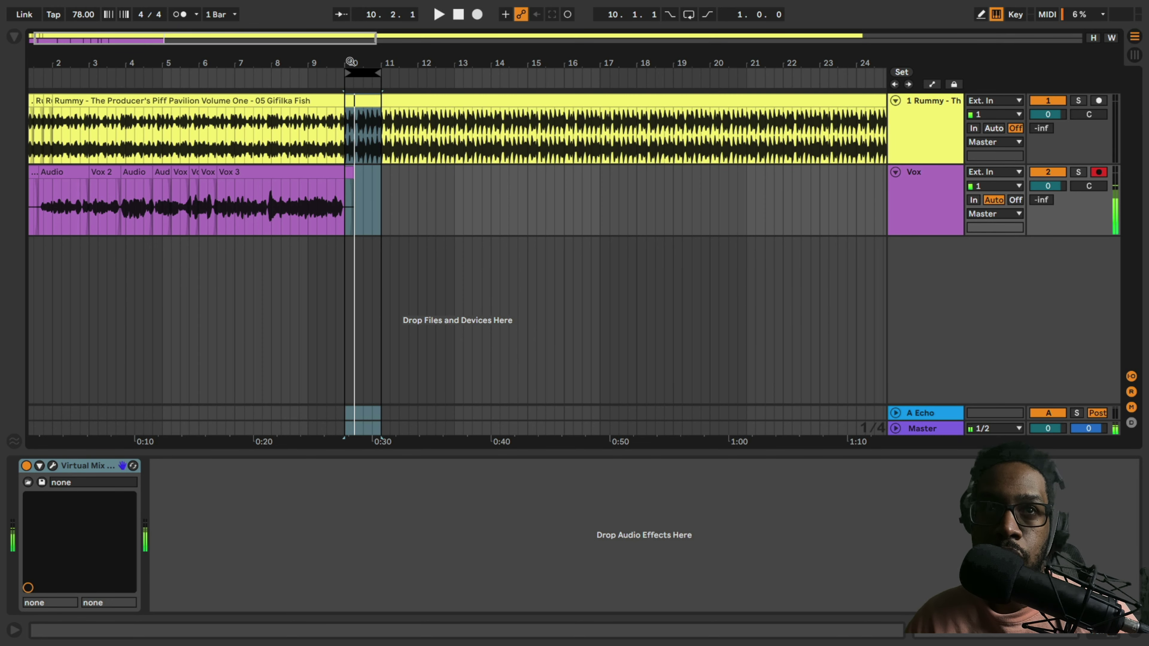
{"action": "scroll", "coordinate": [349, 60], "scroll_direction": "up", "scroll_amount": 5}
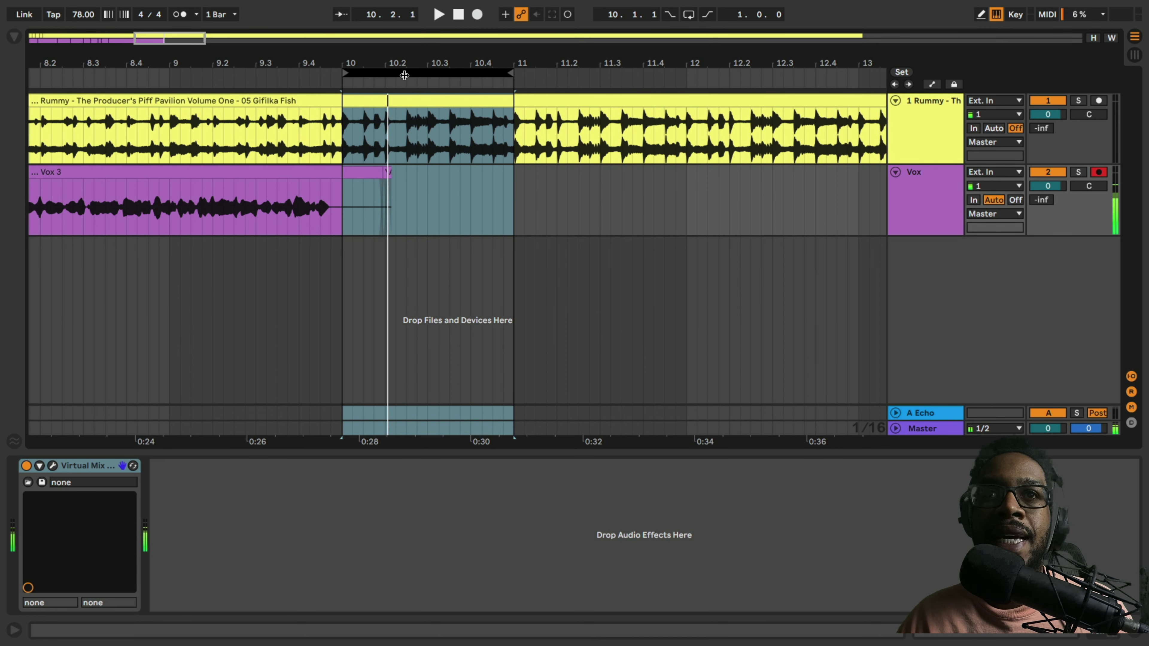
Step: Shift the loop to span 9.4.4–10.4.4, audition it, and switch Punch-In on
{"action": "mouse_move", "coordinate": [408, 74]}
{"action": "left_mouse_down"}
{"action": "mouse_move", "coordinate": [389, 75]}
{"action": "mouse_move", "coordinate": [403, 74]}
{"action": "left_mouse_up"}
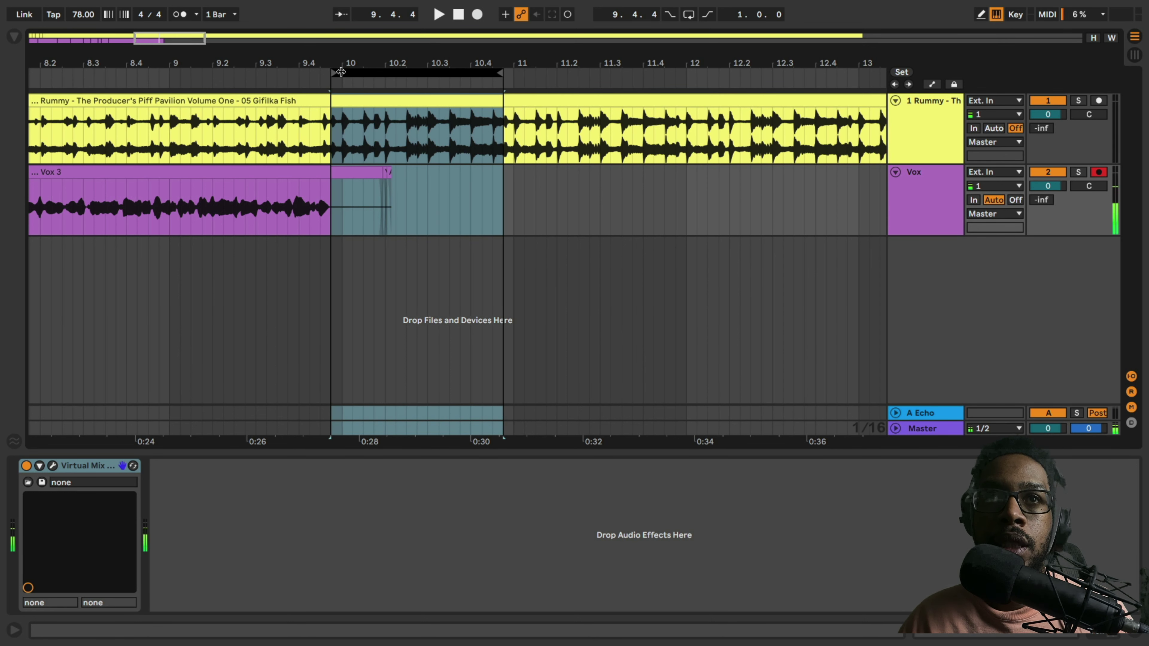
{"action": "left_click", "coordinate": [340, 78]}
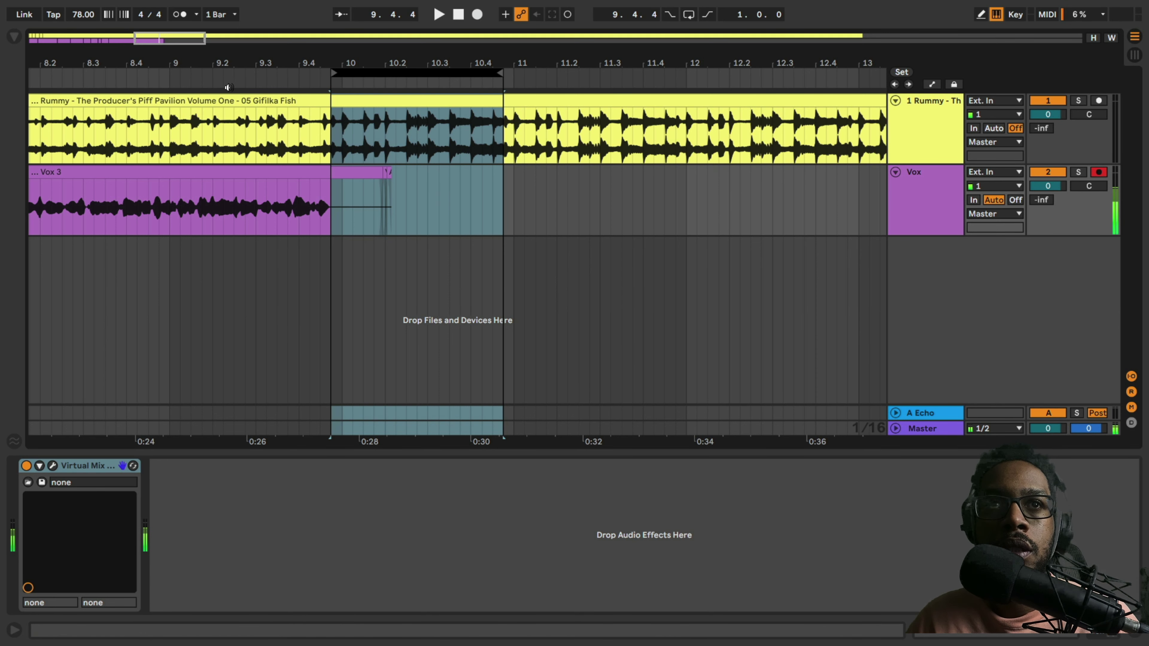
{"action": "left_click", "coordinate": [248, 80]}
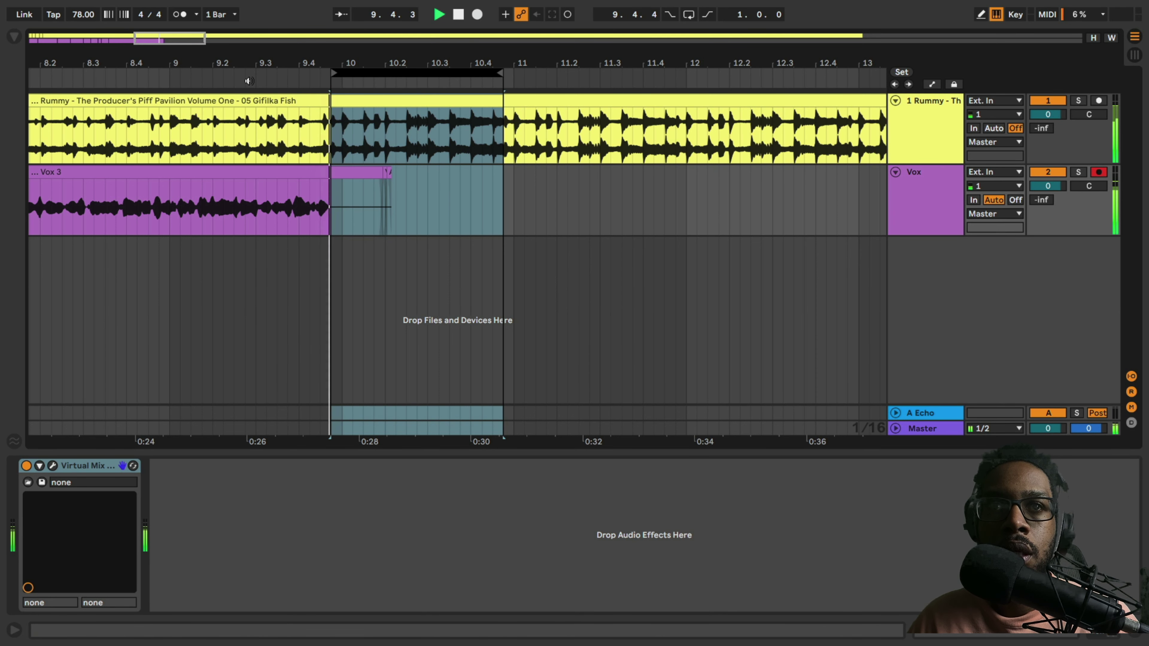
{"action": "key", "text": "space"}
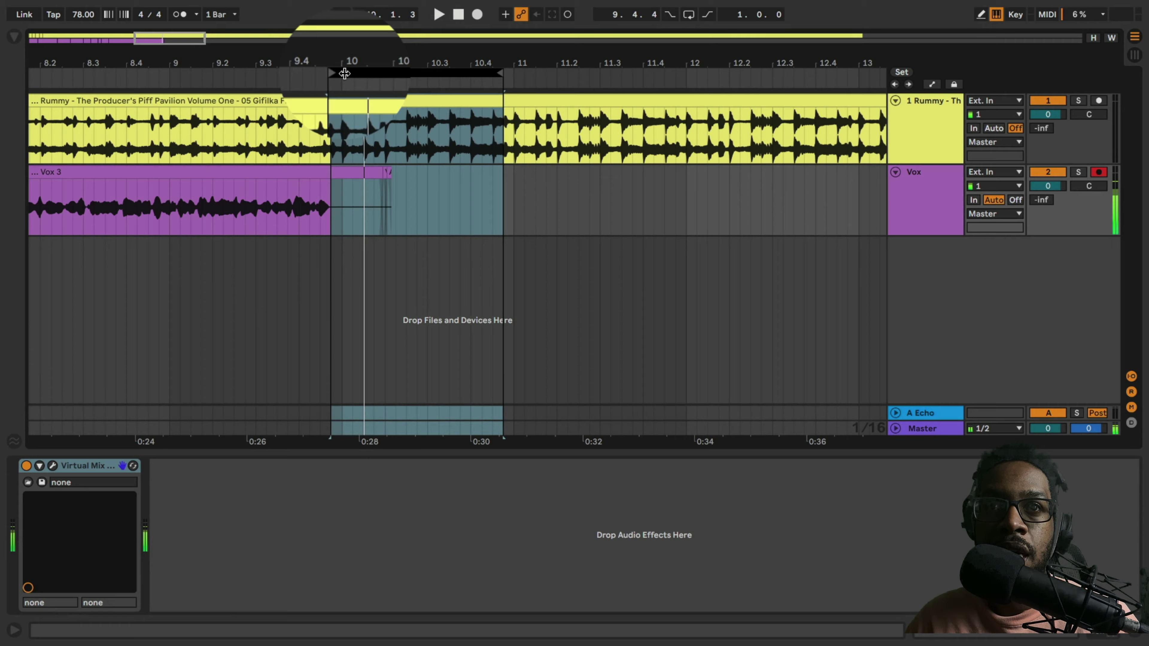
{"action": "mouse_move", "coordinate": [350, 75]}
{"action": "left_mouse_down"}
{"action": "mouse_move", "coordinate": [389, 77]}
{"action": "mouse_move", "coordinate": [353, 79]}
{"action": "left_mouse_up"}
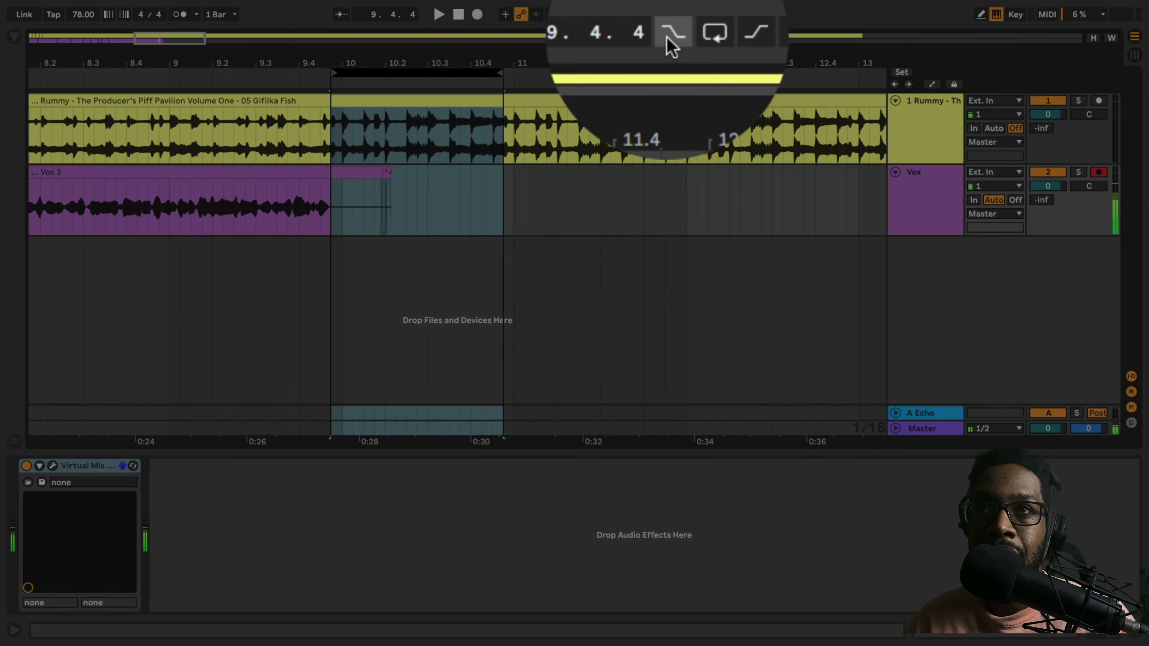
{"action": "left_click", "coordinate": [668, 39]}
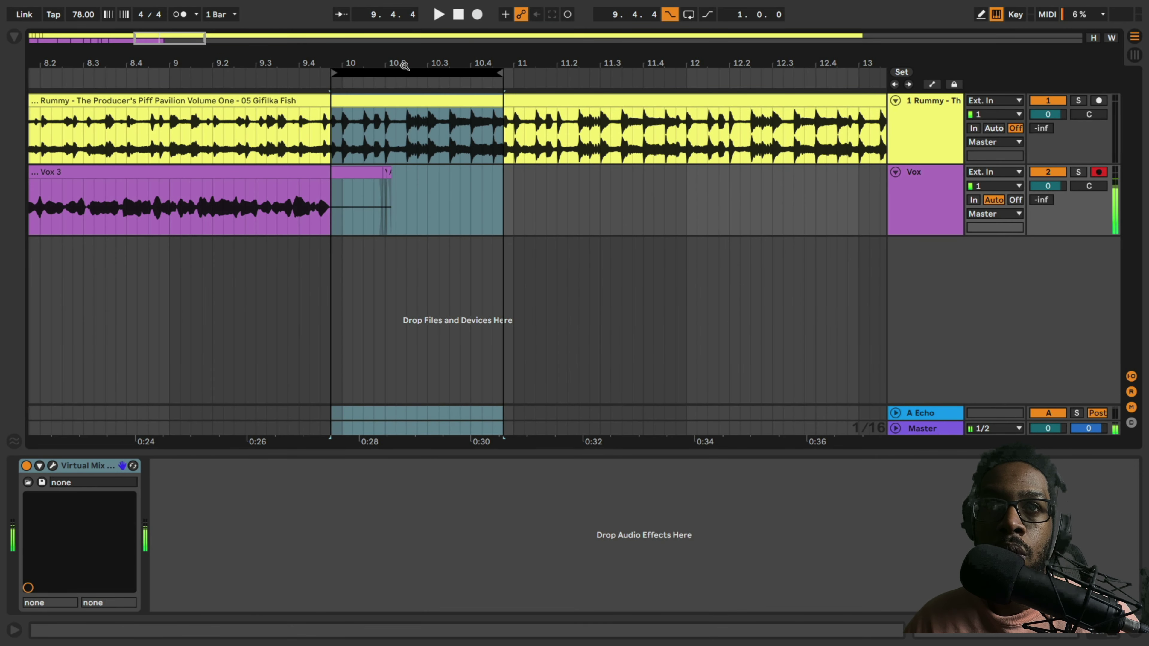
Step: Zoom out to show bars 7–14 and place the start marker at bar 8 on the Vox track
{"action": "left_click_drag", "start_coordinate": [404, 64], "coordinate": [404, 43]}
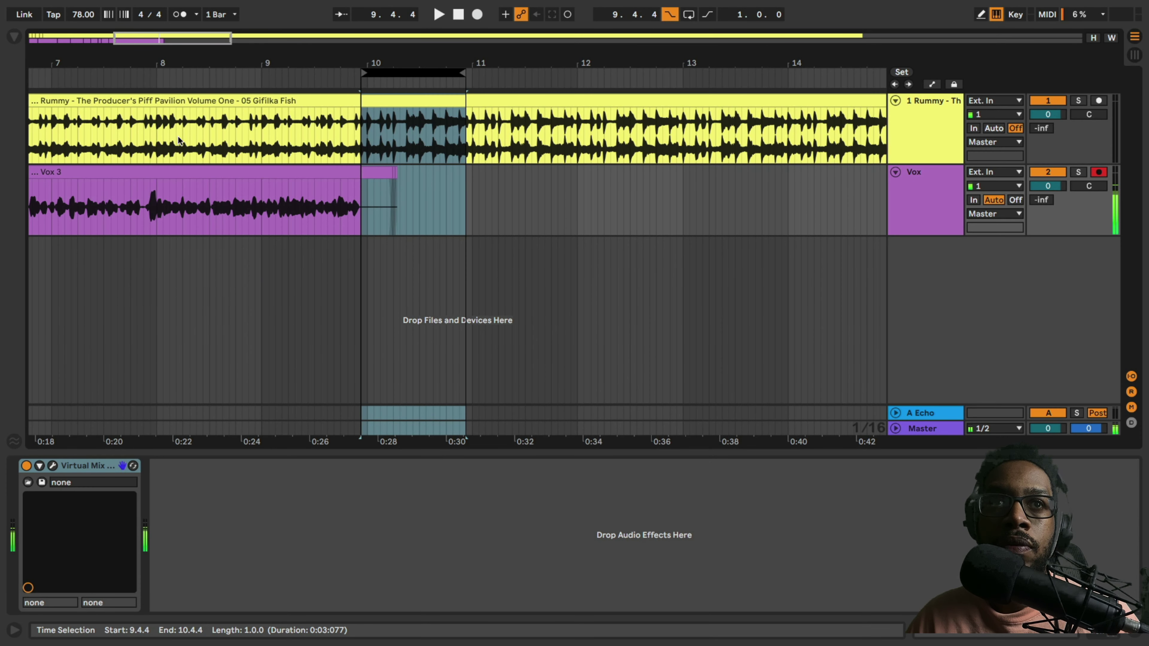
{"action": "left_click", "coordinate": [157, 214]}
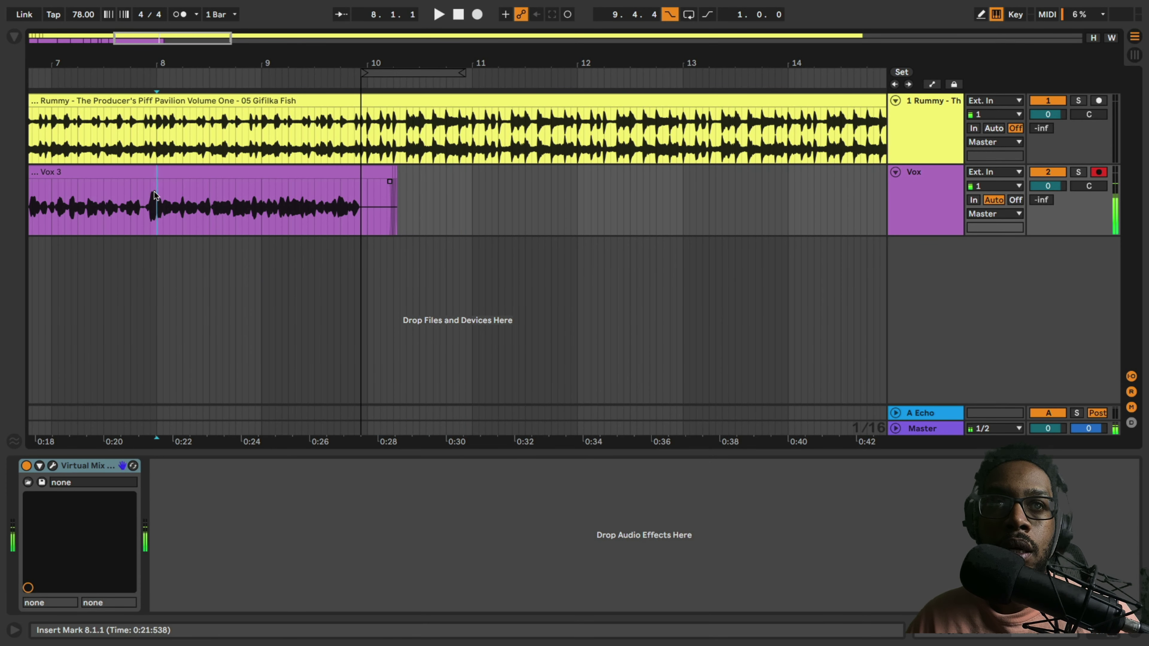
Step: Record the Vox 4 take from 9.4.4 to about bar 16, then play it back
{"action": "left_click", "coordinate": [477, 17]}
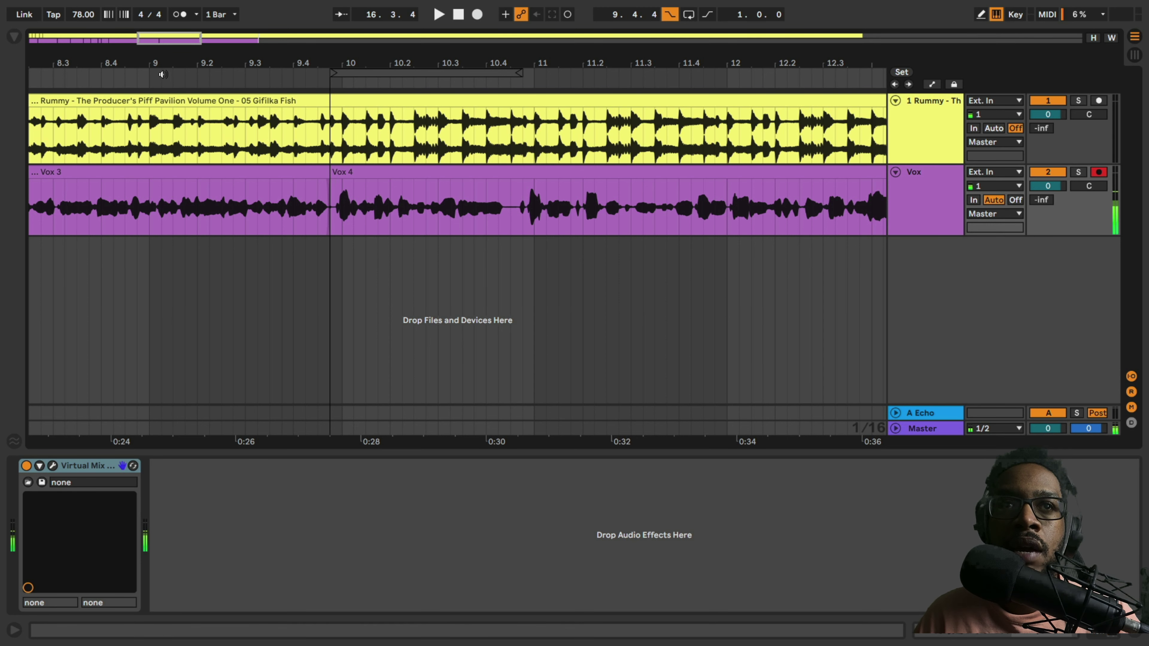
{"action": "left_click", "coordinate": [133, 77]}
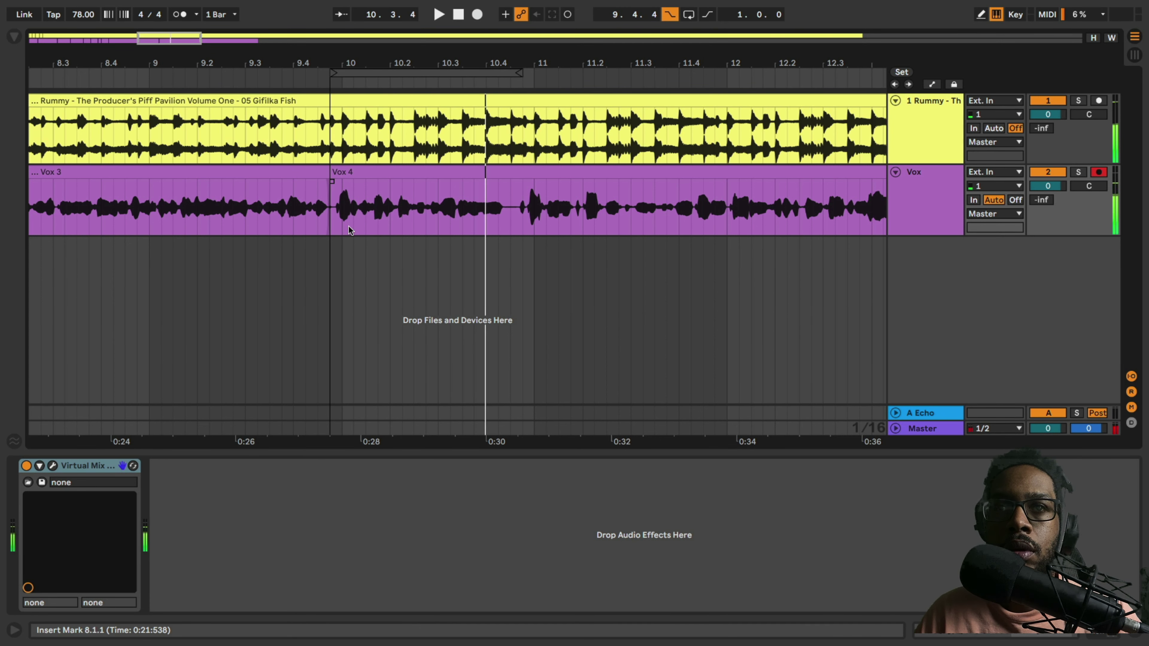
Step: Stop playback and unfold the Vox track's four take lanes with Opt+Cmd+U
{"action": "double_click", "coordinate": [458, 15]}
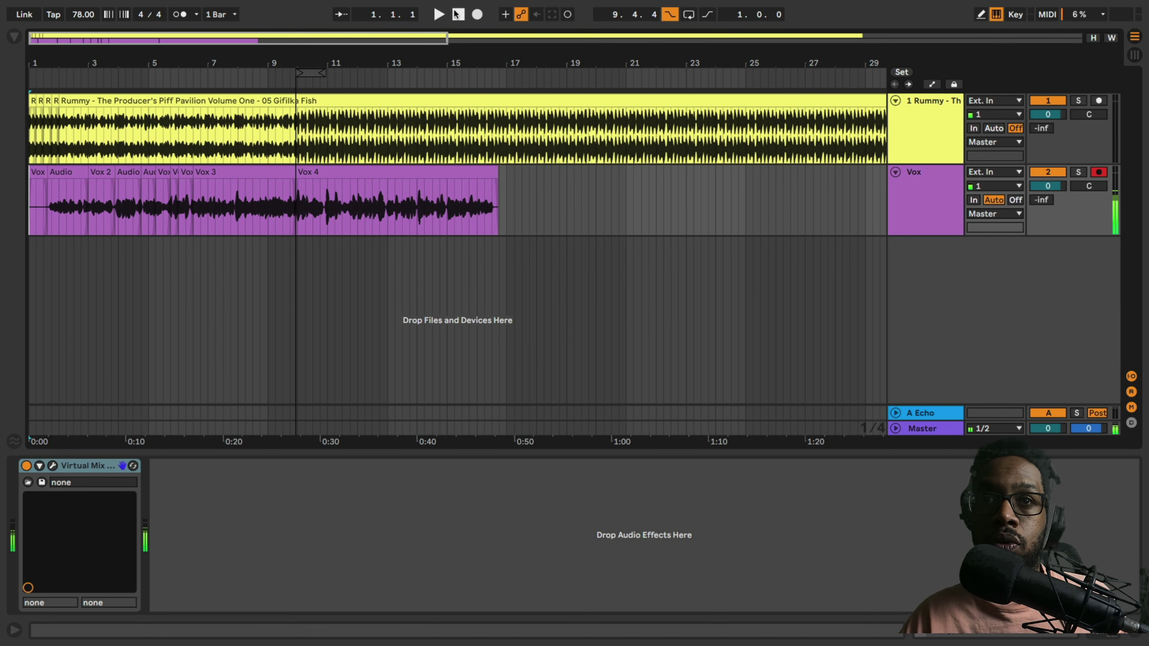
{"action": "left_click", "coordinate": [934, 199]}
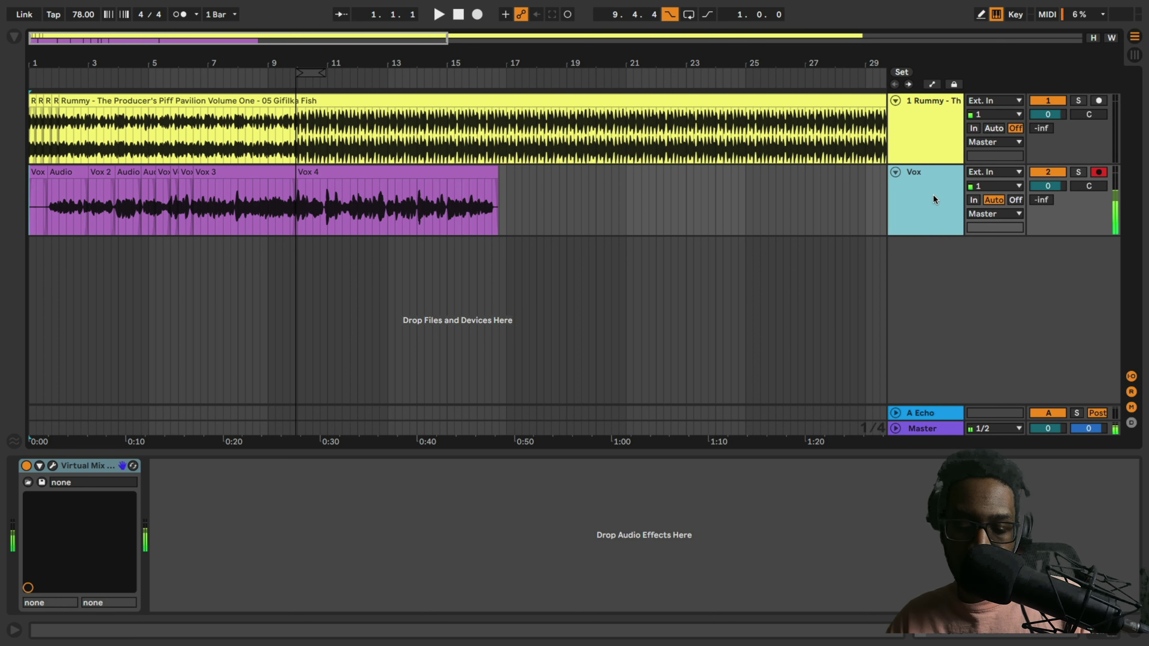
{"action": "key", "text": "alt+super+u"}
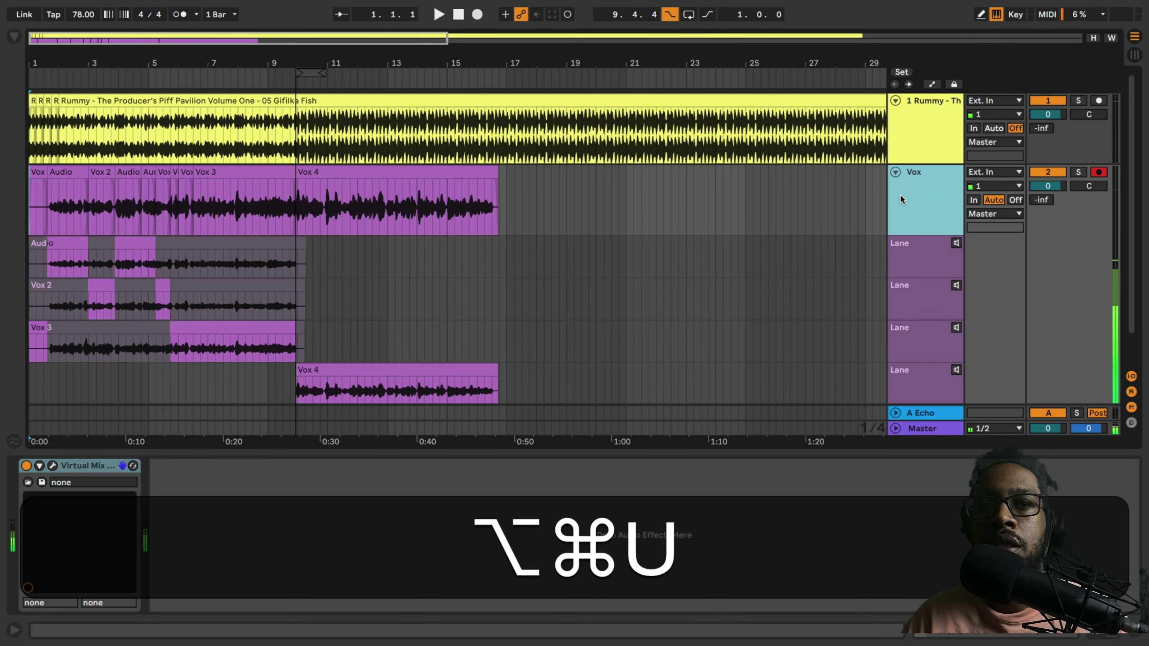
{"action": "scroll", "coordinate": [364, 264], "scroll_direction": "down", "scroll_amount": 2}
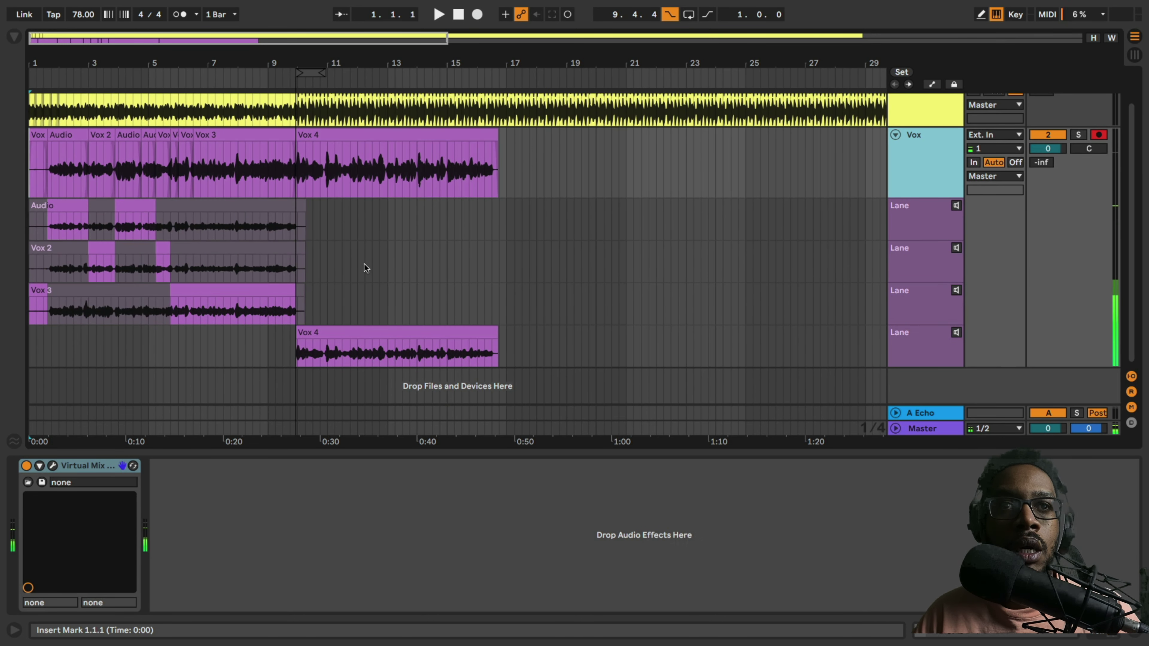